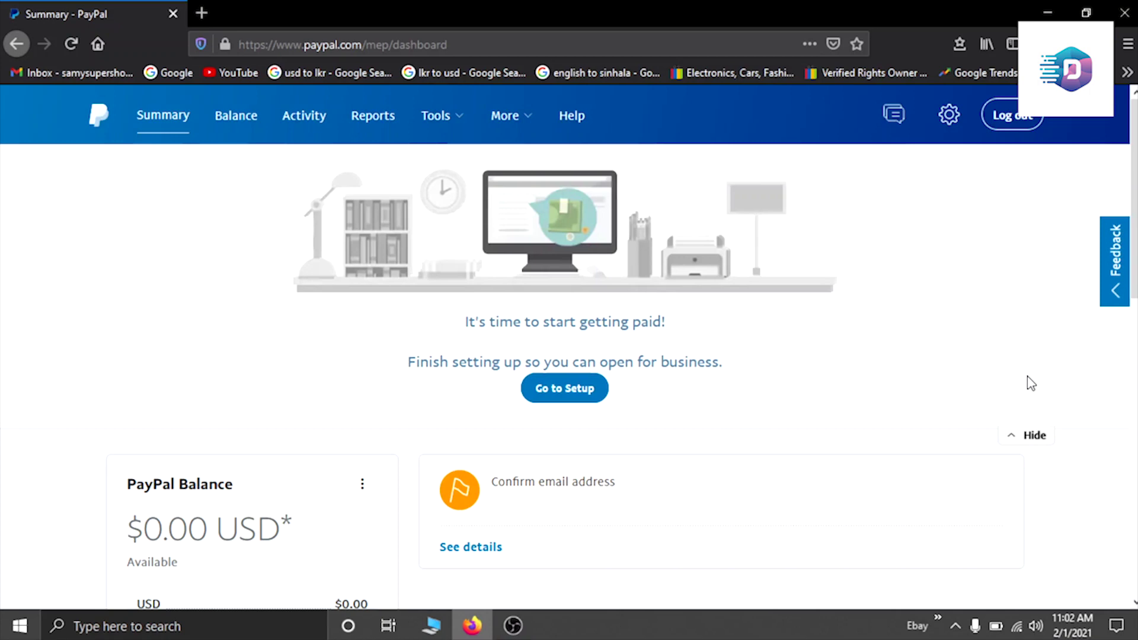
Step: Start editing the primary email address on the business Your Profile page
scroll(981, 312, "down", 2)
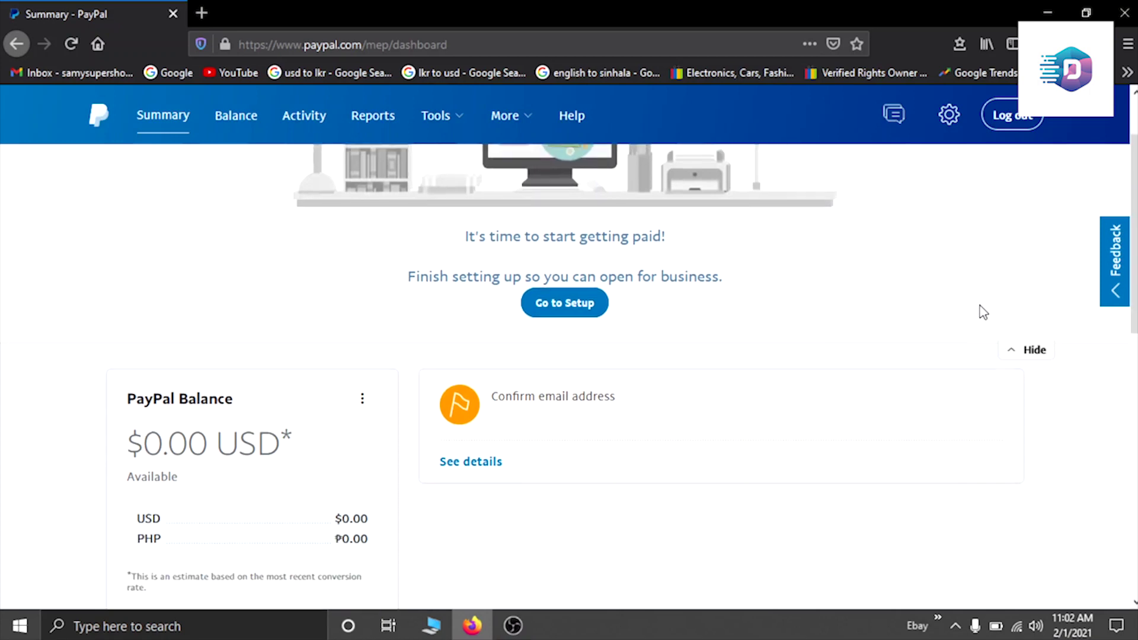
scroll(981, 309, "up", 2)
scroll(883, 305, "down", 1)
scroll(690, 388, "up", 1)
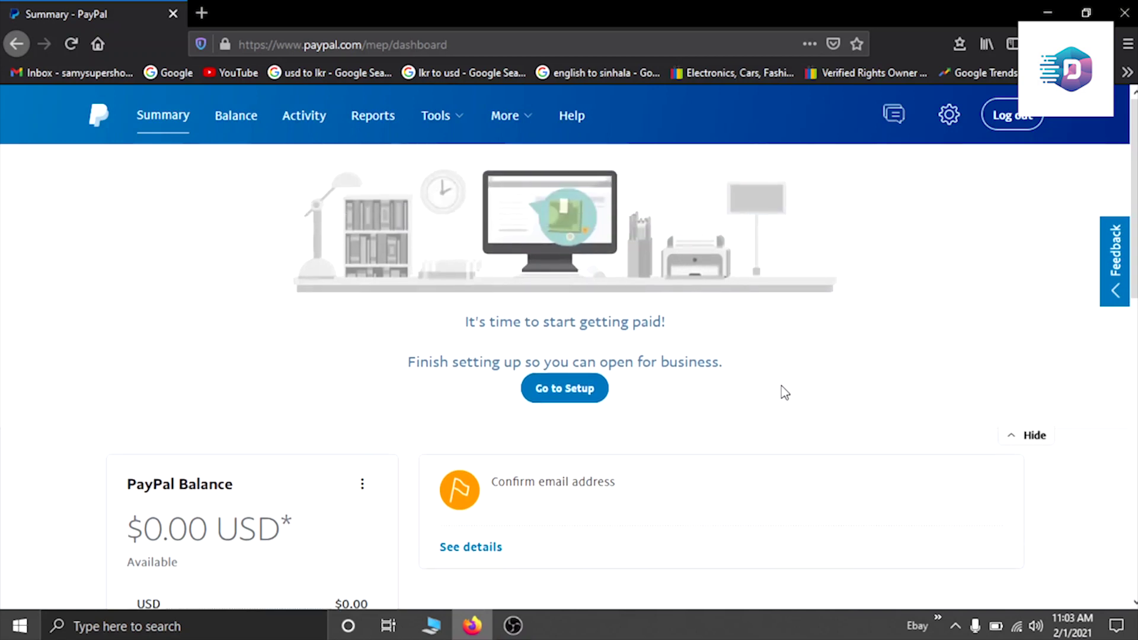
left_click(950, 115)
left_click(871, 169)
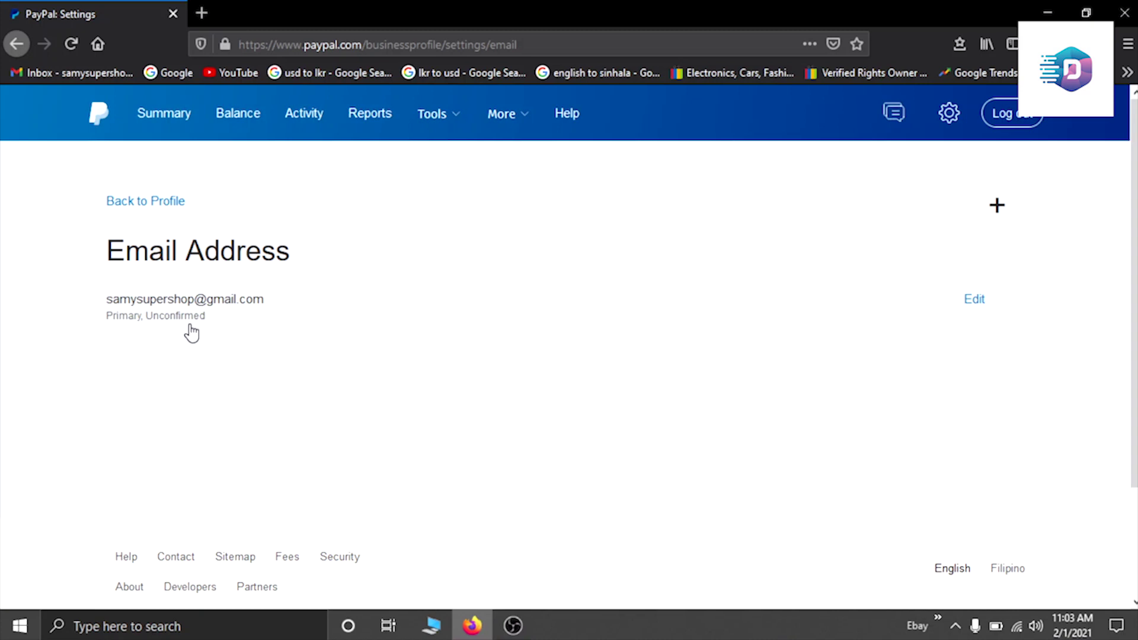
left_click(979, 302)
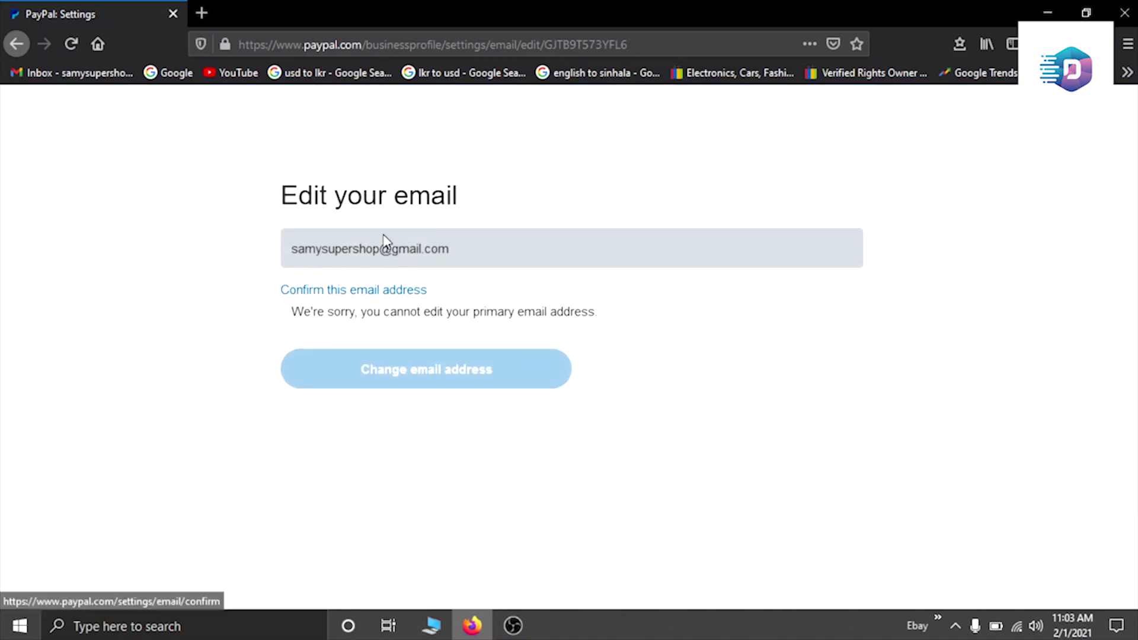
Step: Send a confirmation email to the primary address and load the Gmail inbox in a new tab
left_click(353, 294)
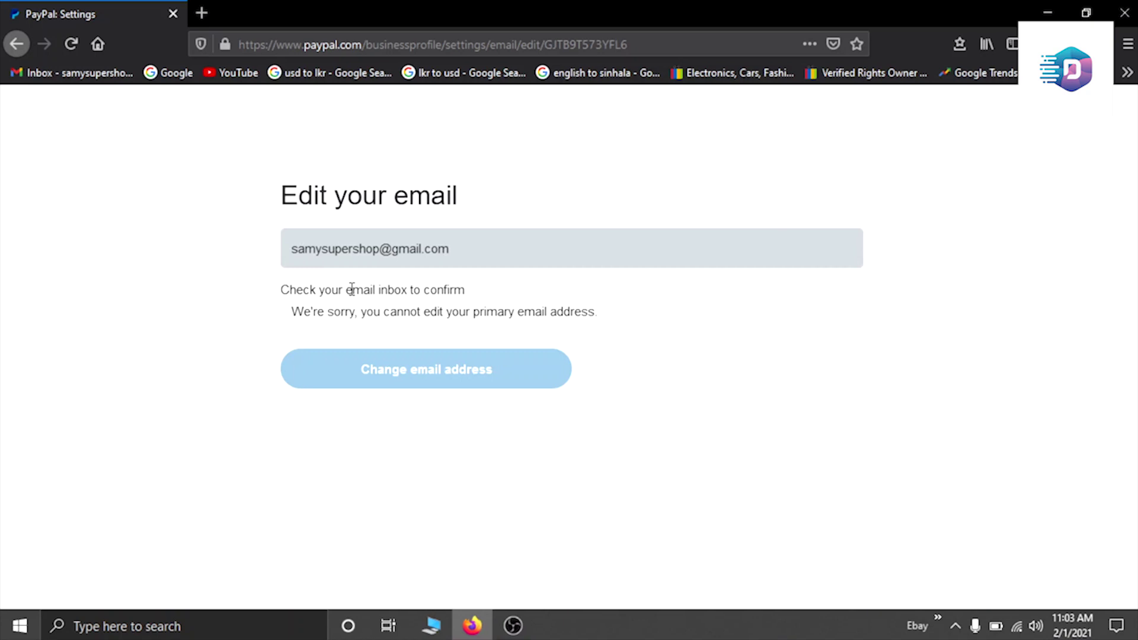
left_click(205, 8)
left_click(77, 72)
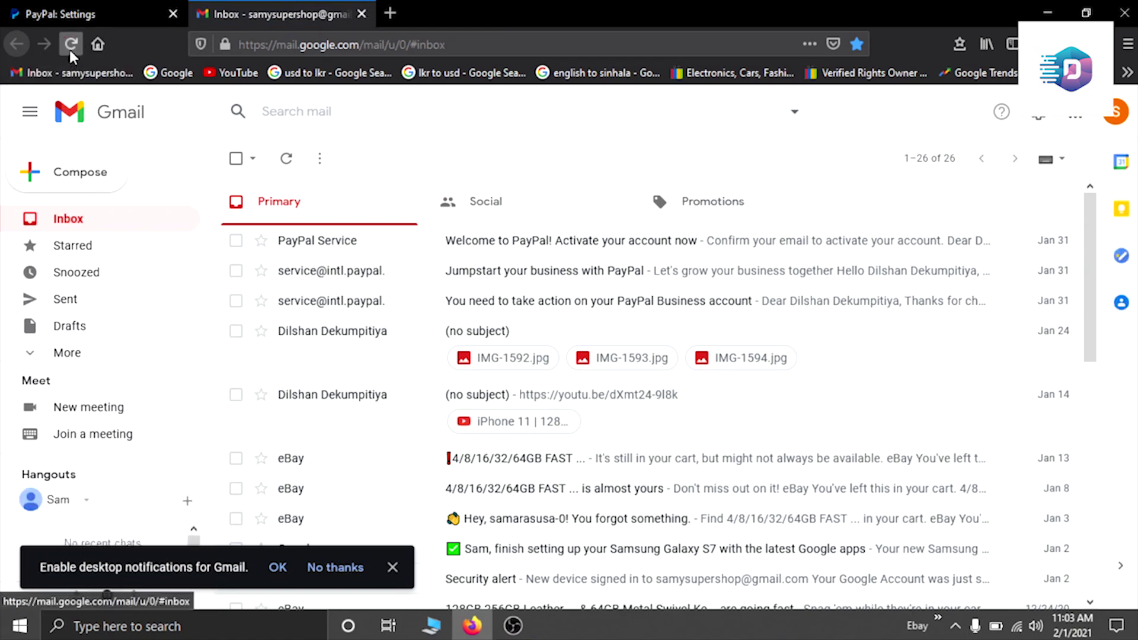
Step: Reload Gmail, open PayPal's 'Please activate your account' email and follow 'Click here to activate your account'
left_click(69, 45)
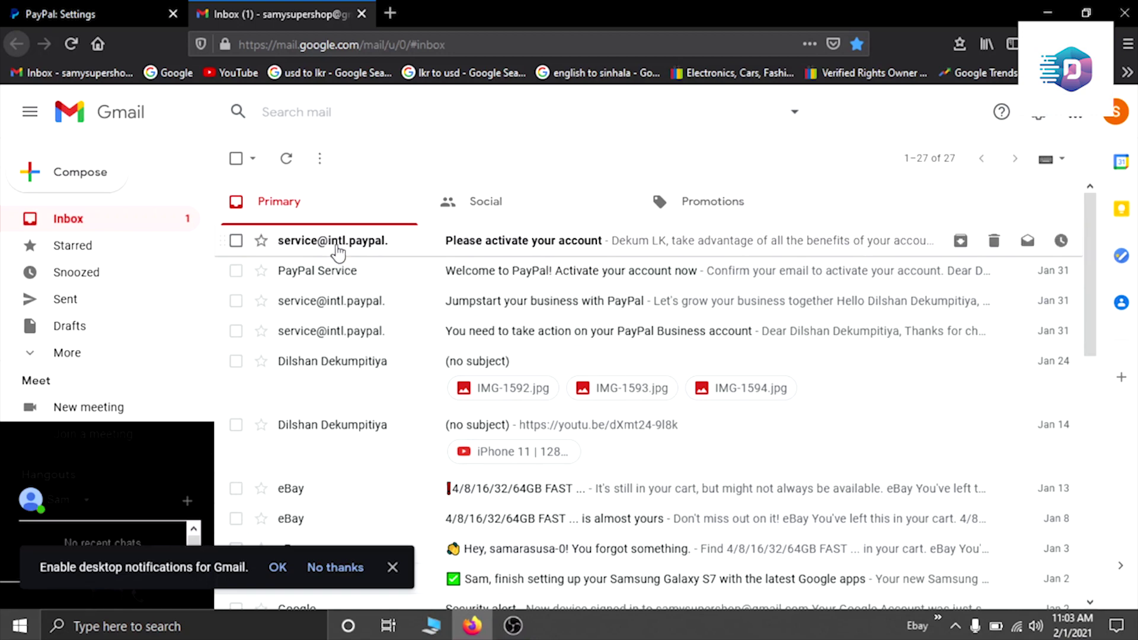
left_click(337, 252)
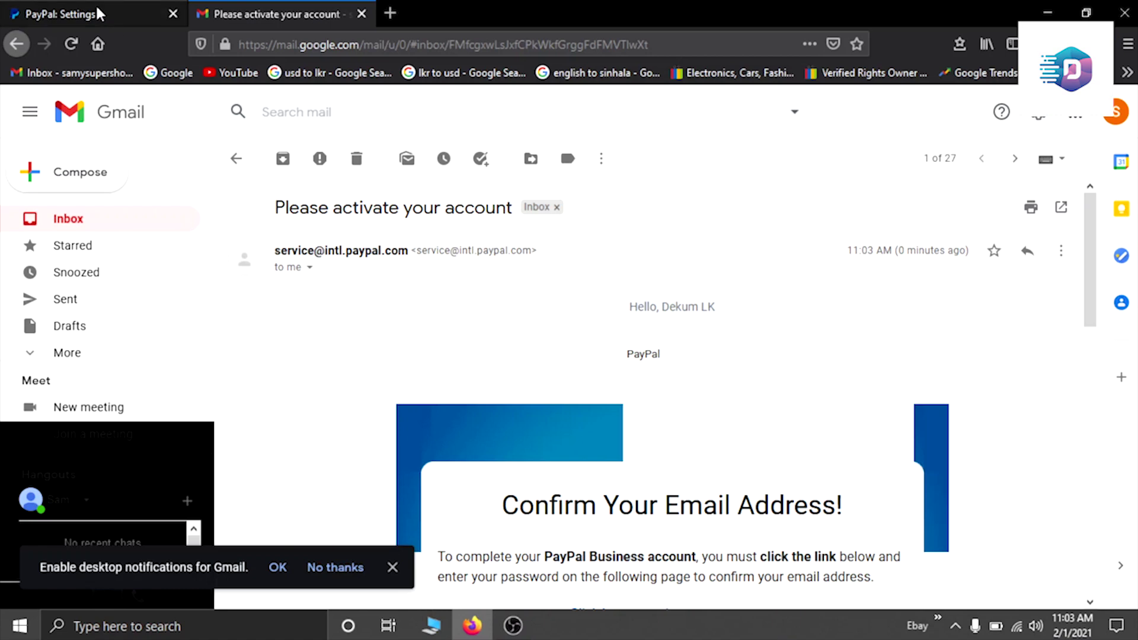
left_click(98, 14)
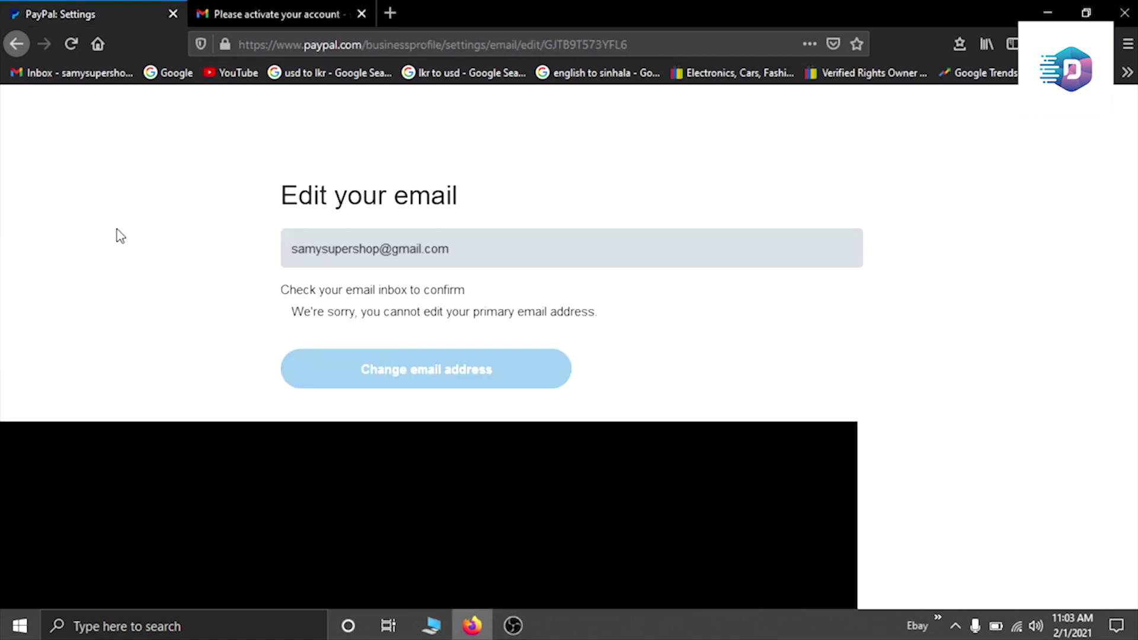
left_click(251, 12)
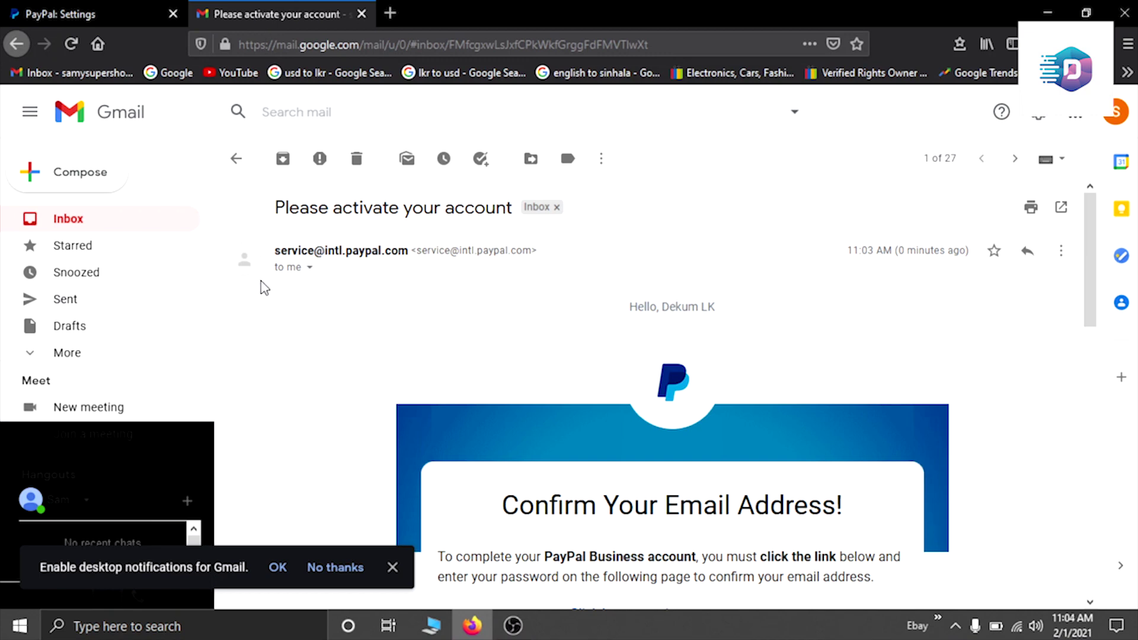
scroll(633, 416, "down", 10)
scroll(658, 414, "up", 5)
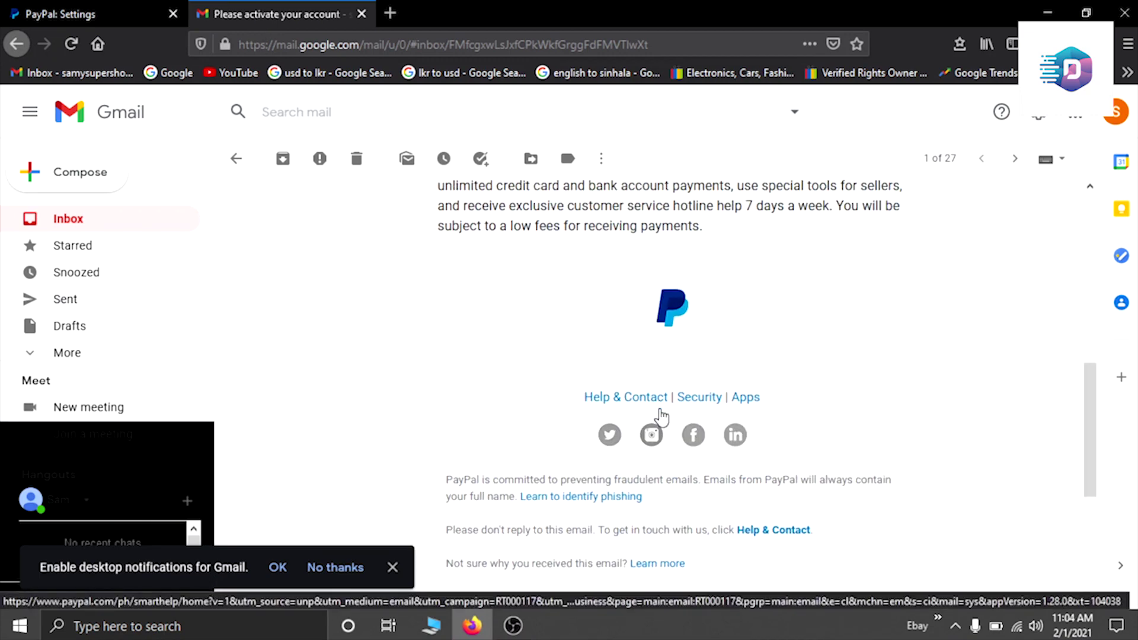
scroll(652, 368, "up", 3)
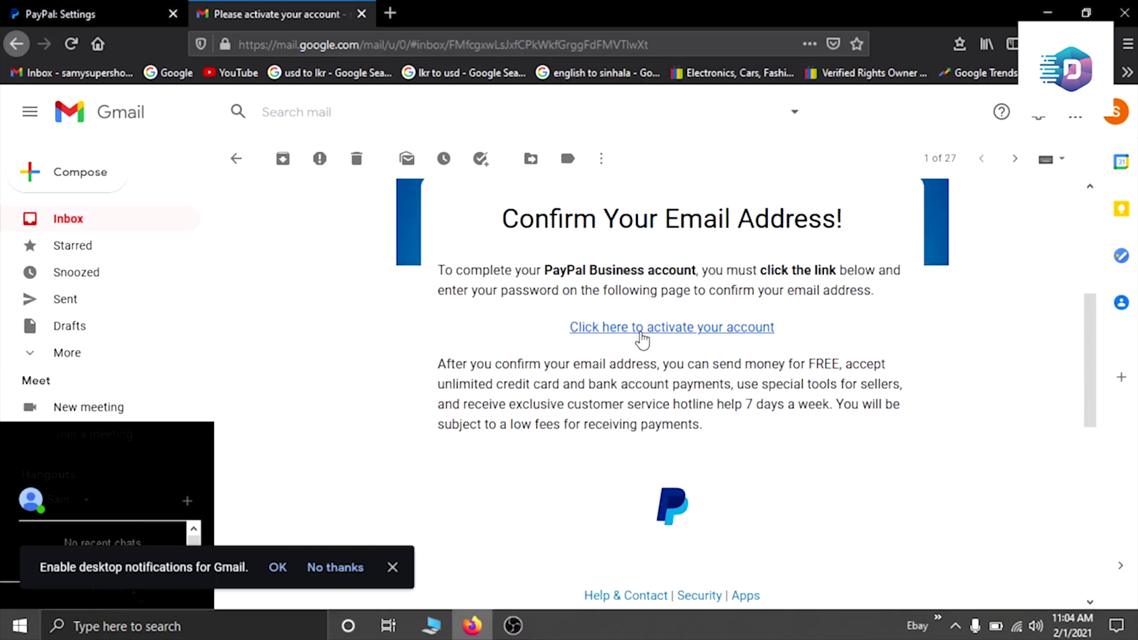
left_click(641, 335)
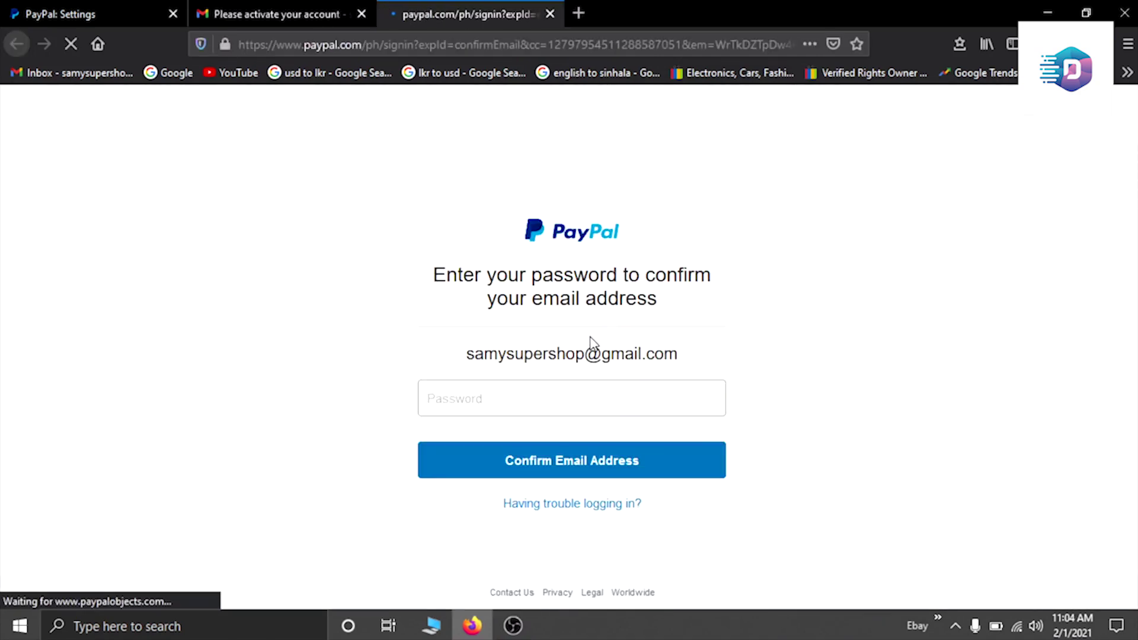
Step: Confirm the email address by pasting the account password, declining Firefox's offer to save it
left_click(533, 402)
key("ctrl+v")
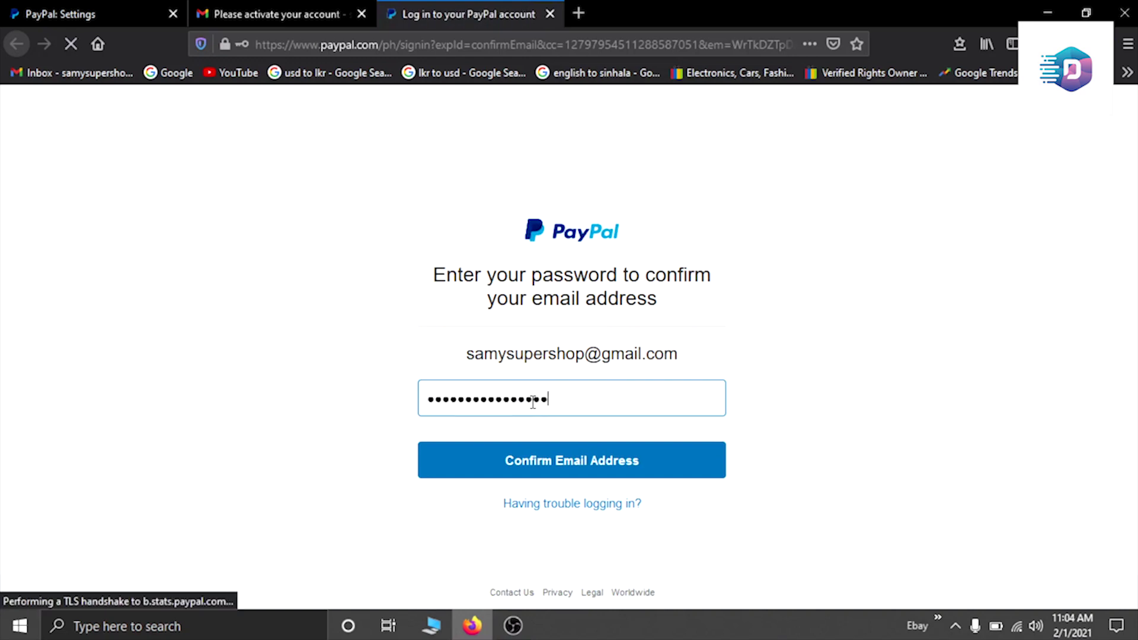
left_click(534, 460)
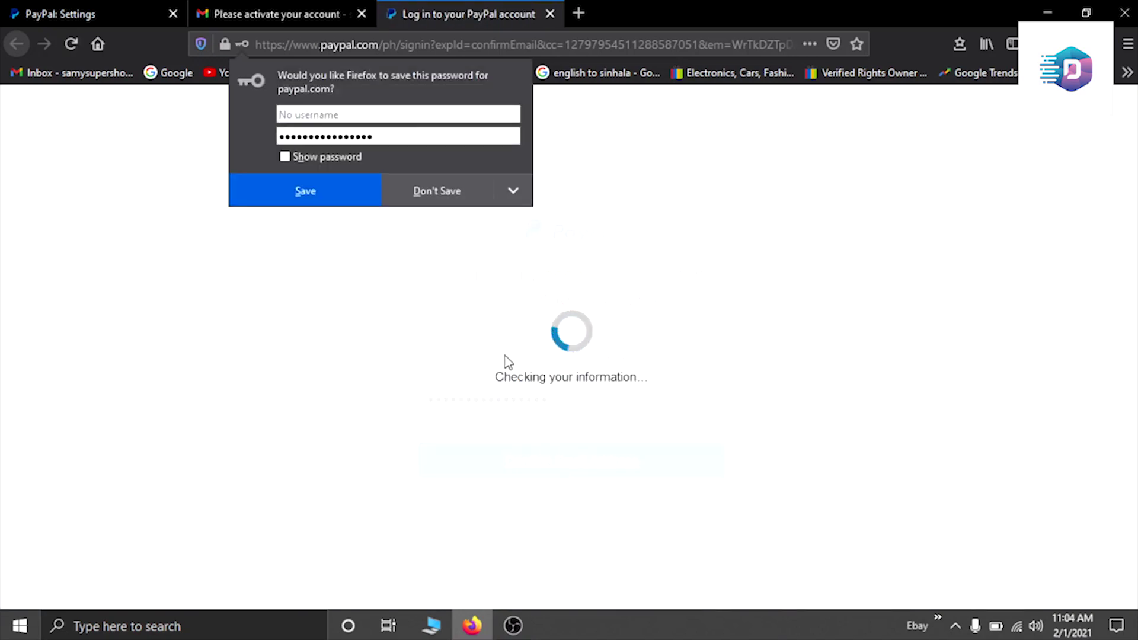
left_click(406, 195)
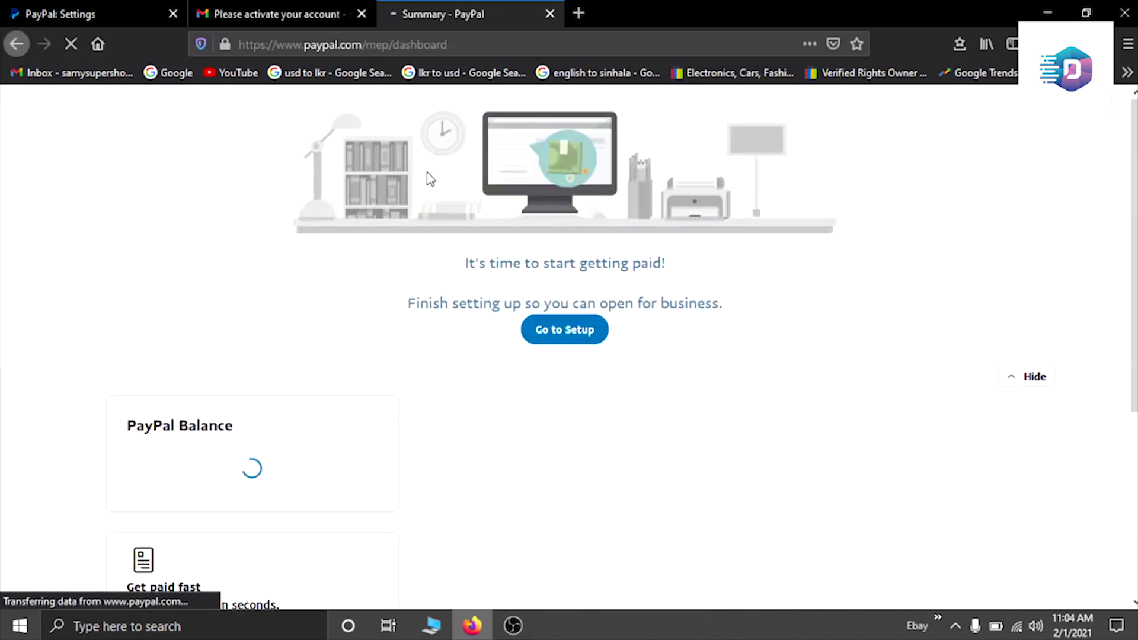
Step: Close the old PayPal Settings tab and the Gmail activation email tab
scroll(609, 286, "down", 3)
scroll(609, 286, "up", 3)
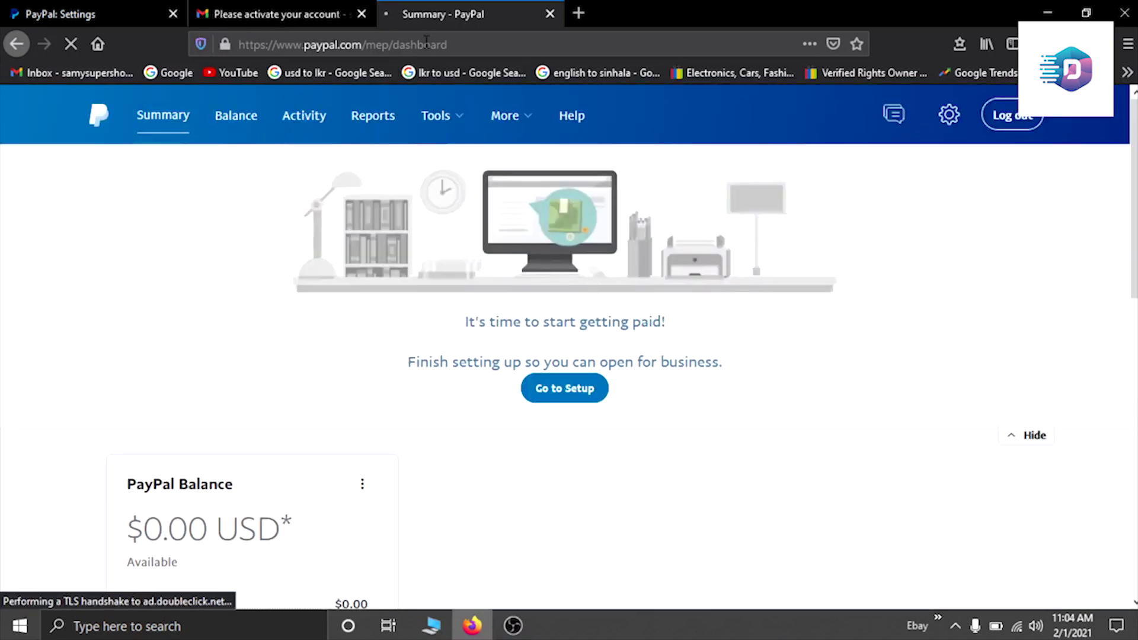
left_click(172, 14)
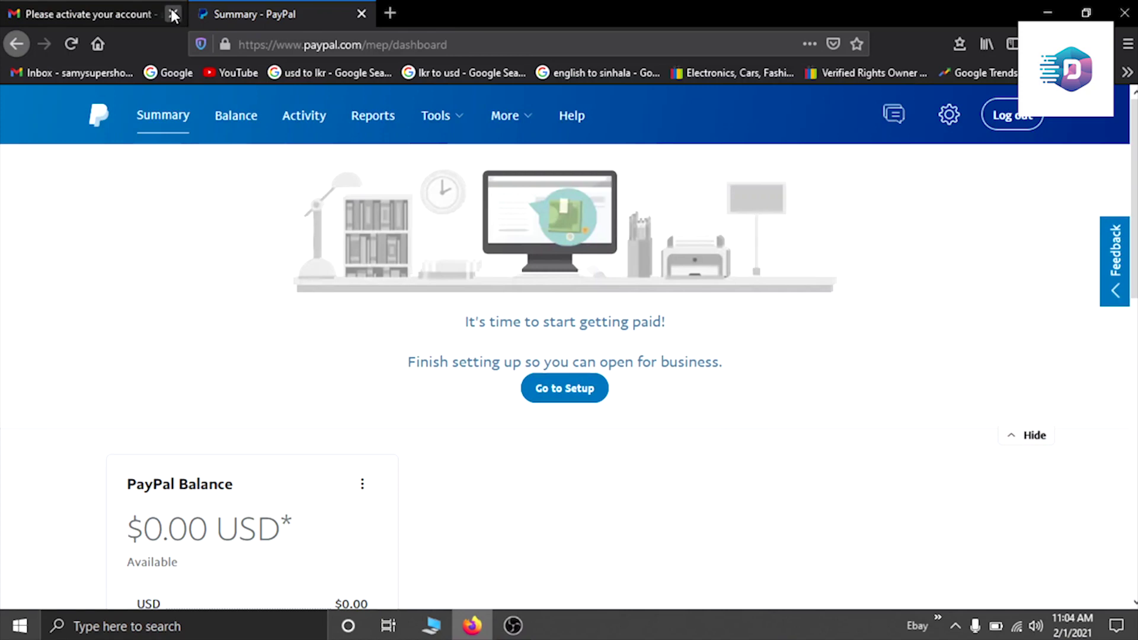
left_click(173, 12)
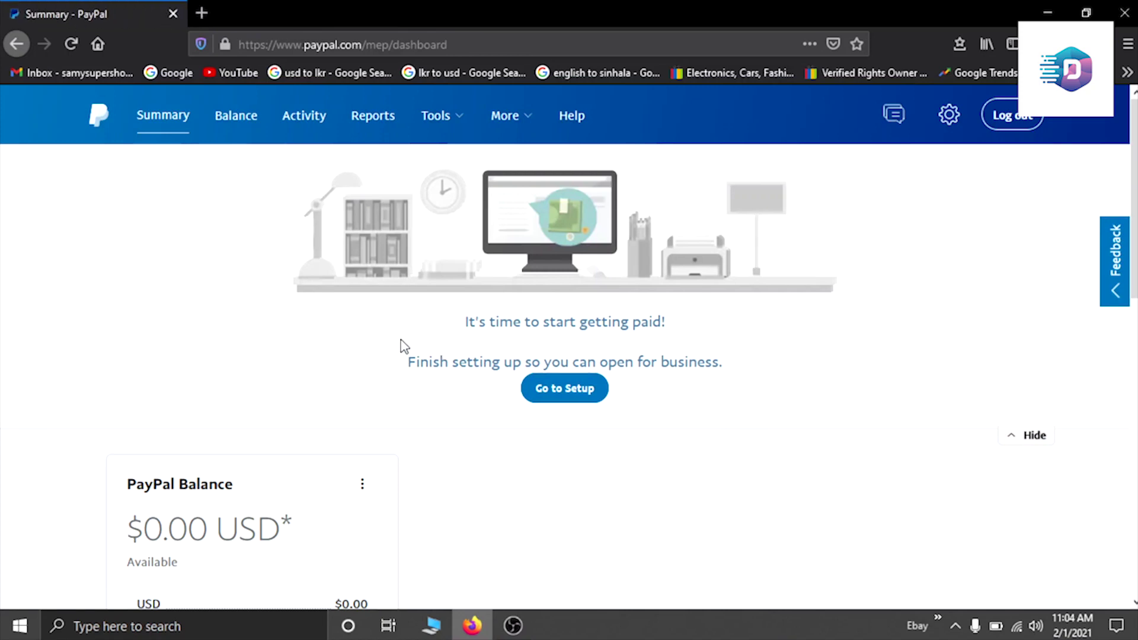
Step: Open the email settings from Your Profile to verify the address is now marked Primary
scroll(238, 322, "down", 1)
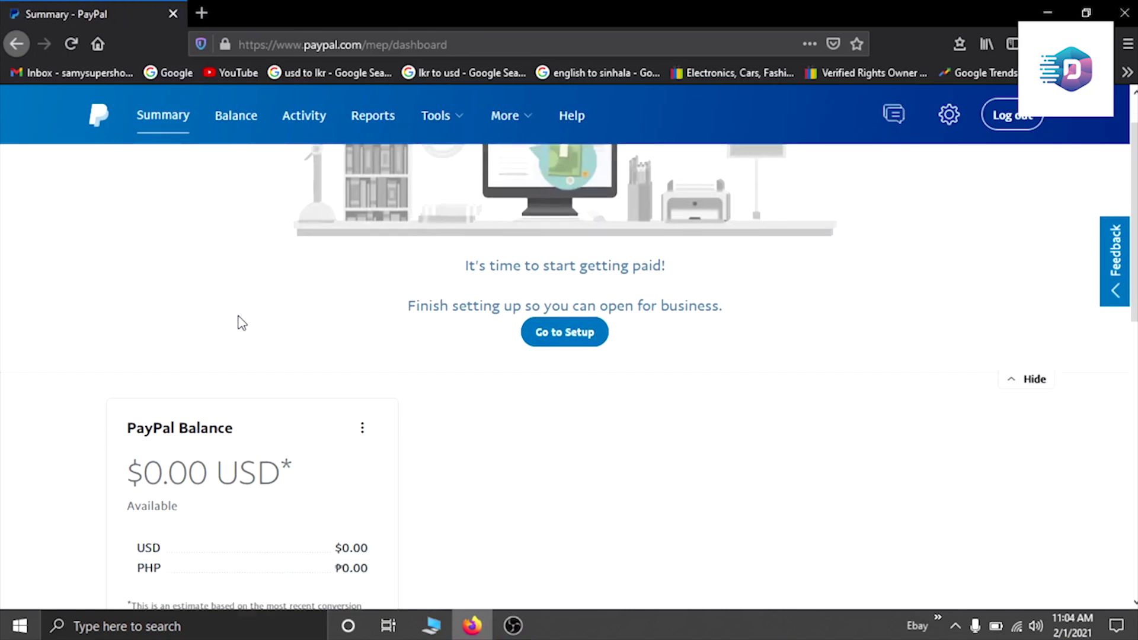
scroll(244, 320, "up", 1)
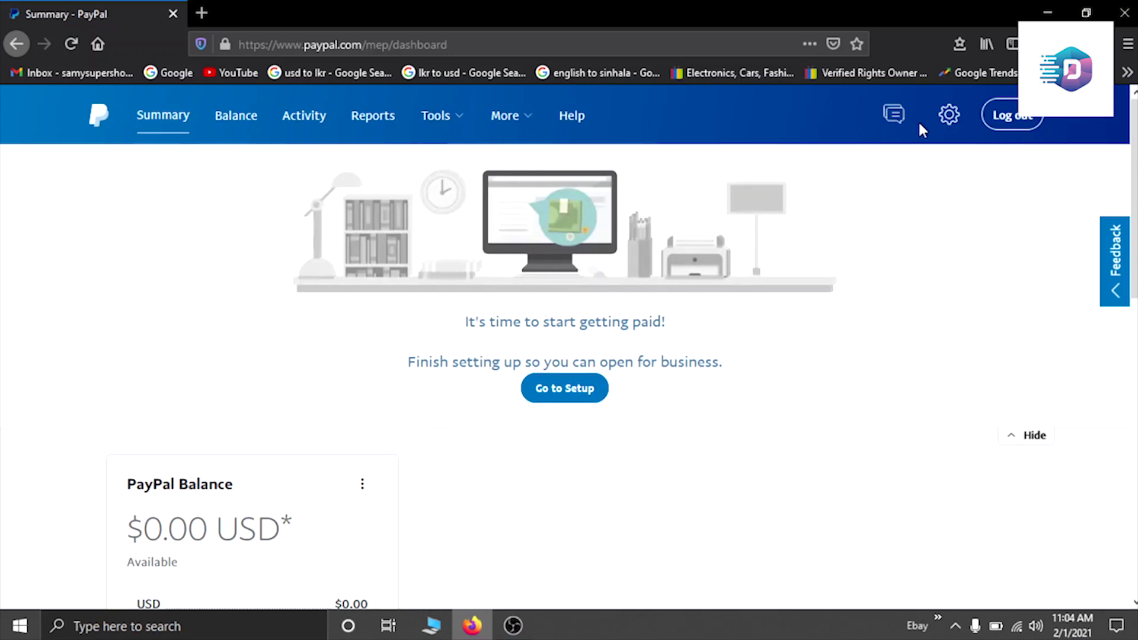
left_click(947, 119)
left_click(866, 181)
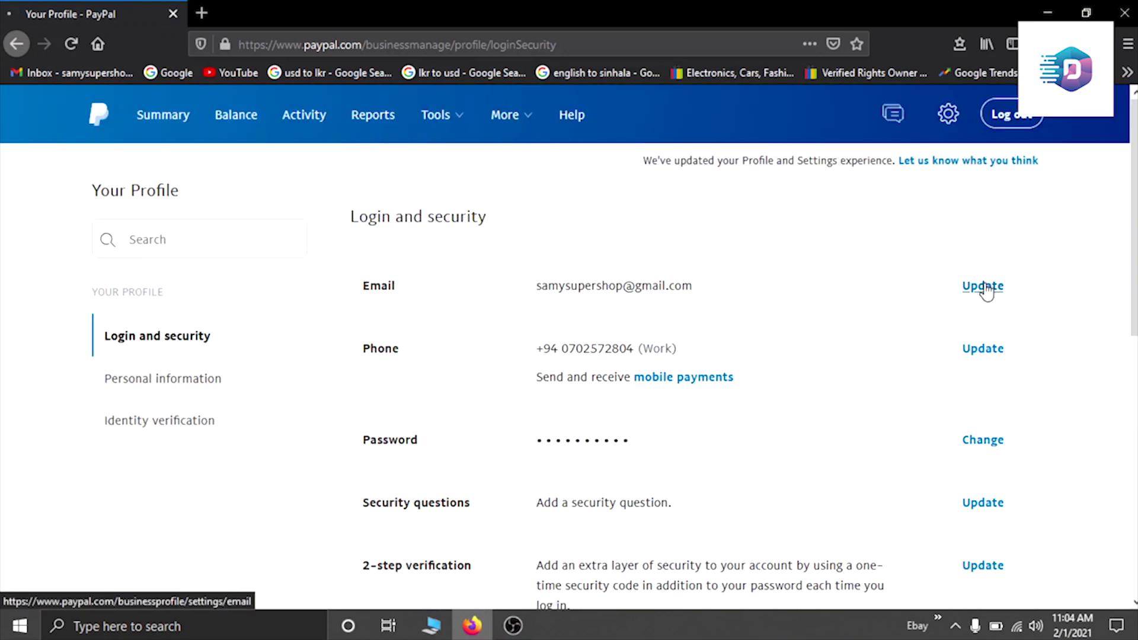
left_click(984, 286)
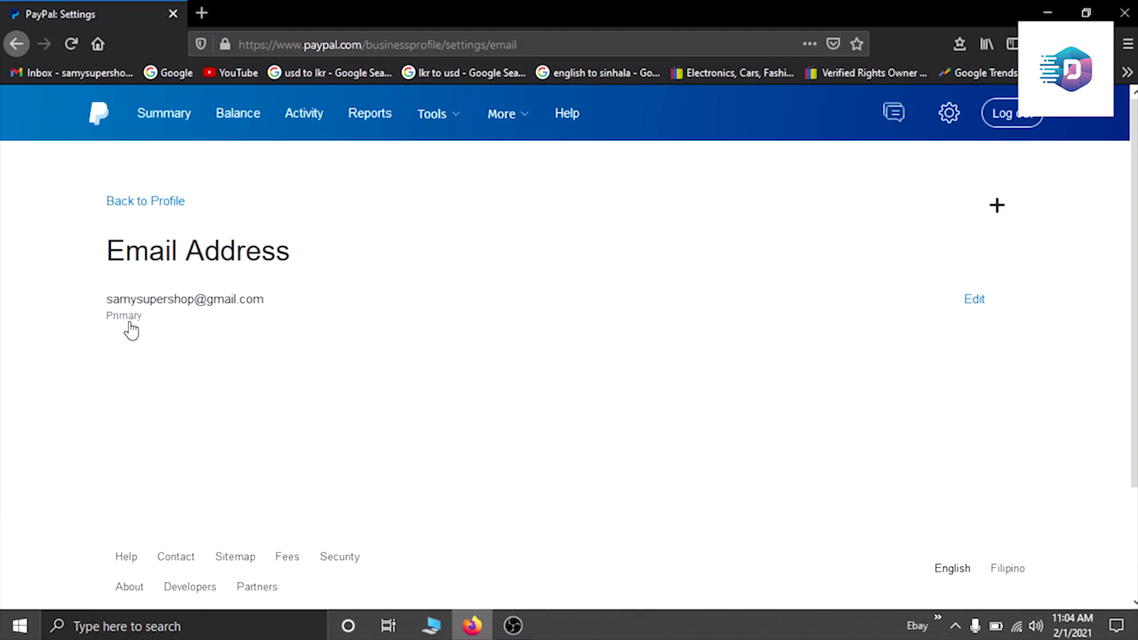
Step: Return to the Login and security section of Your Profile
left_click(948, 113)
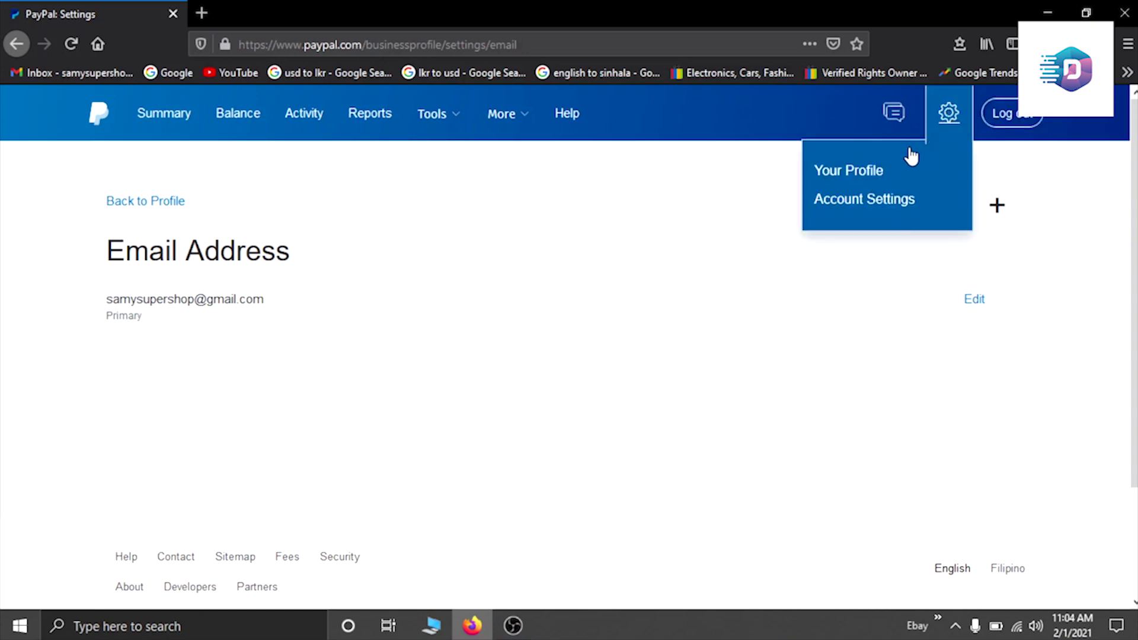
left_click(866, 172)
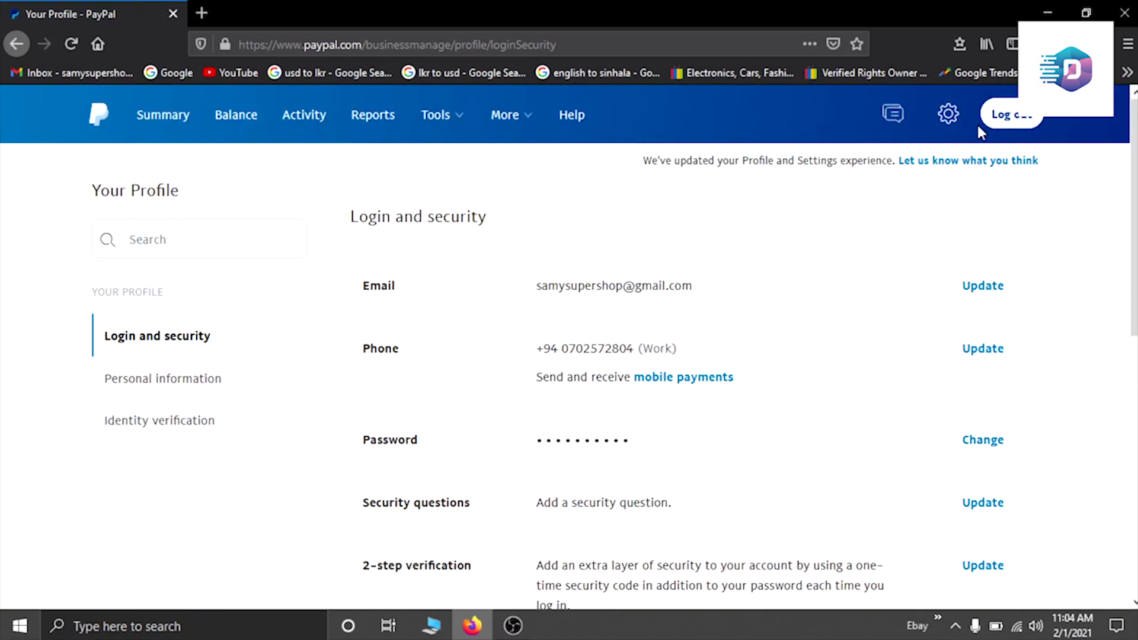
left_click(947, 116)
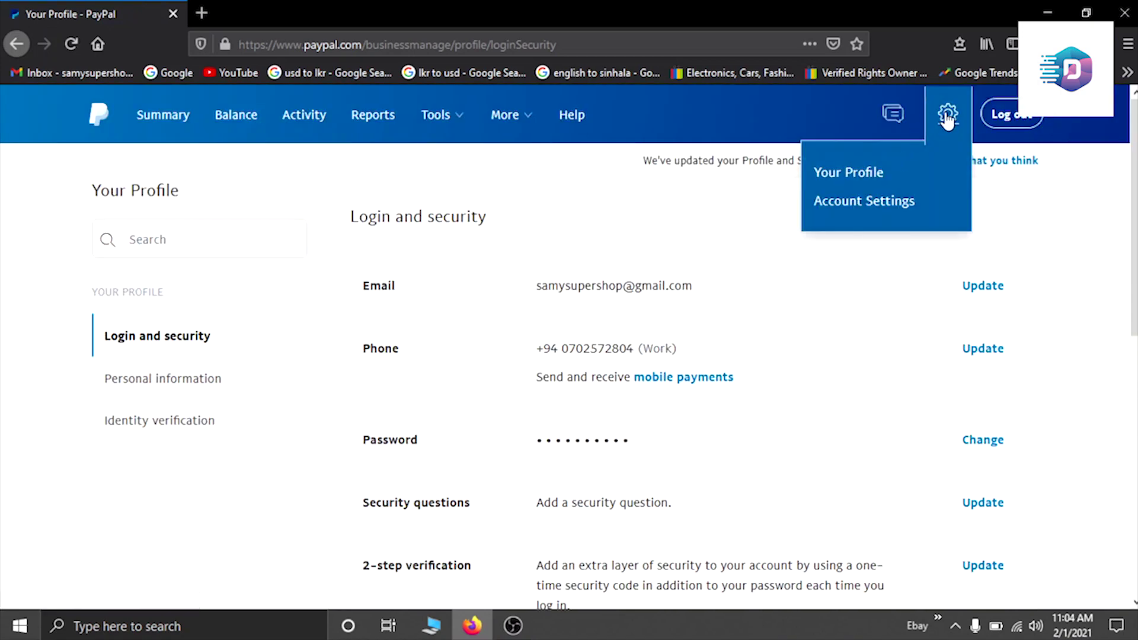
left_click(946, 113)
scroll(522, 344, "down", 2)
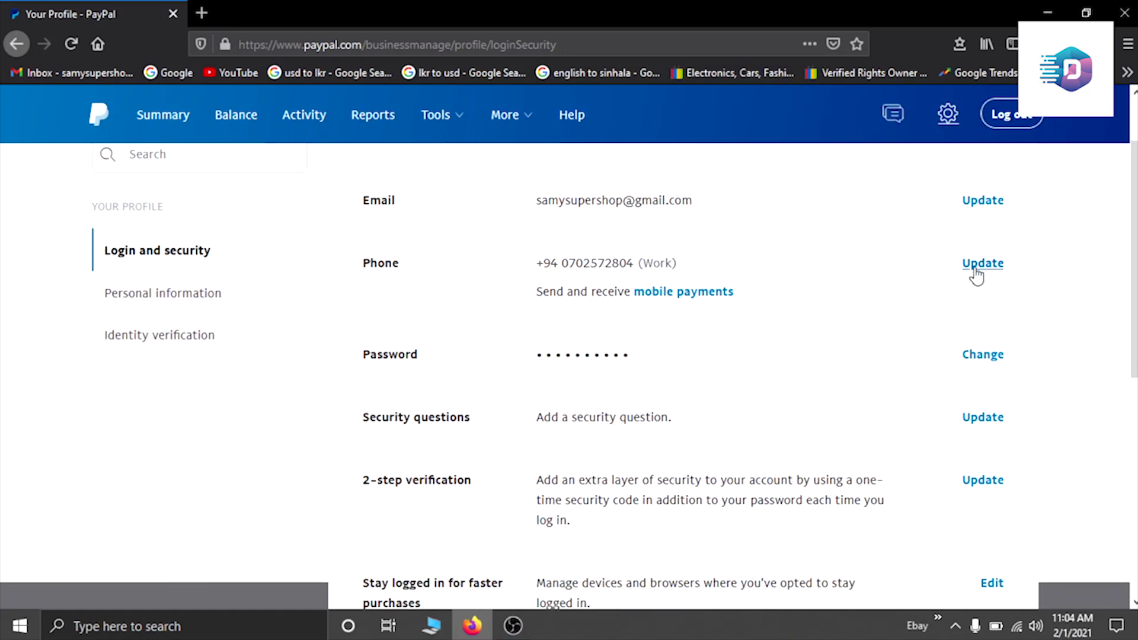
Step: Set the primary phone number's type to Mobile, save it, and go back to Summary
left_click(987, 271)
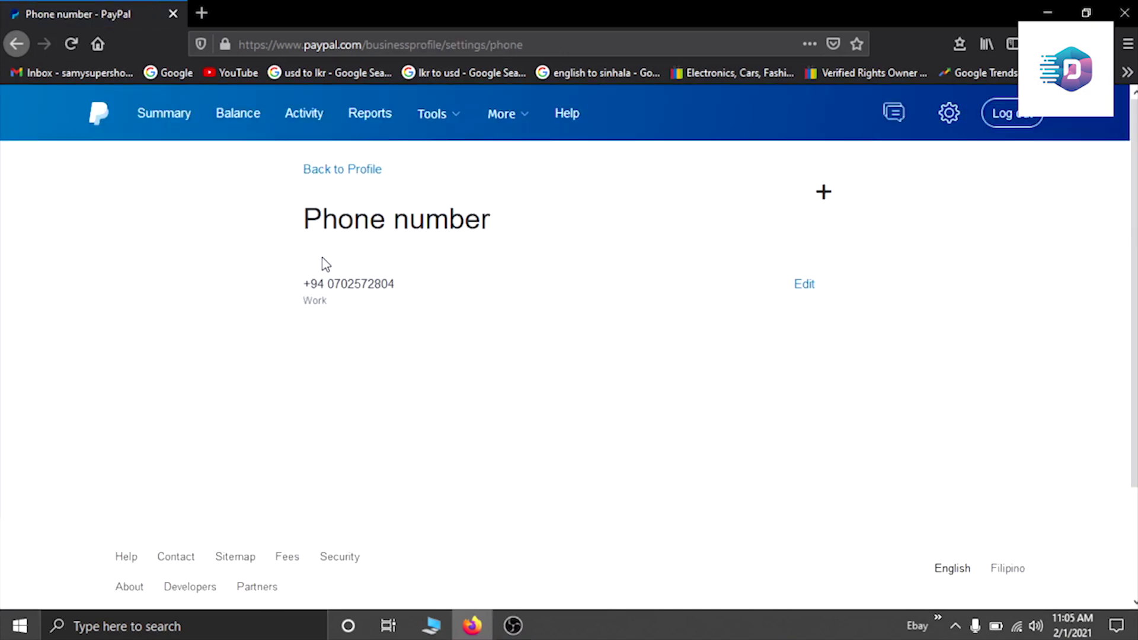
left_click(804, 287)
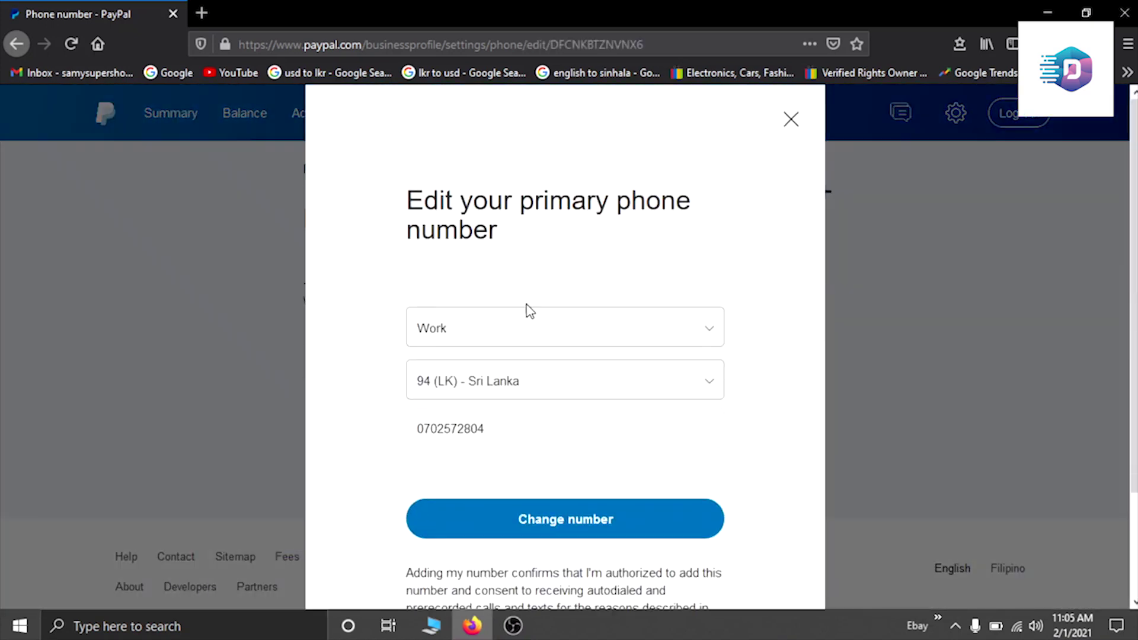
left_click(478, 335)
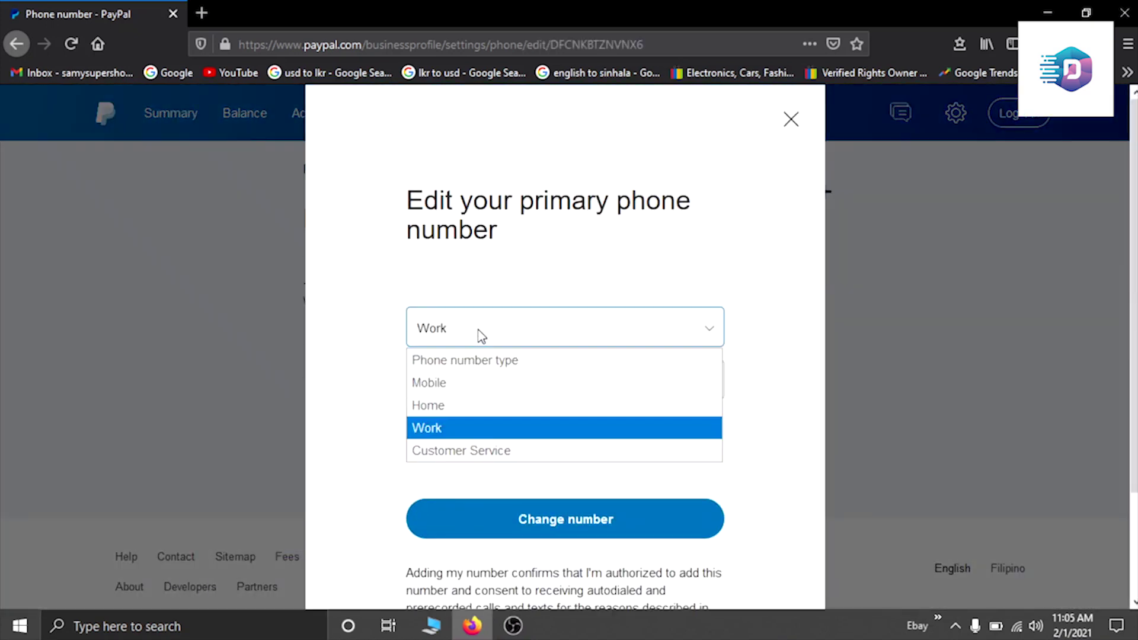
left_click(448, 385)
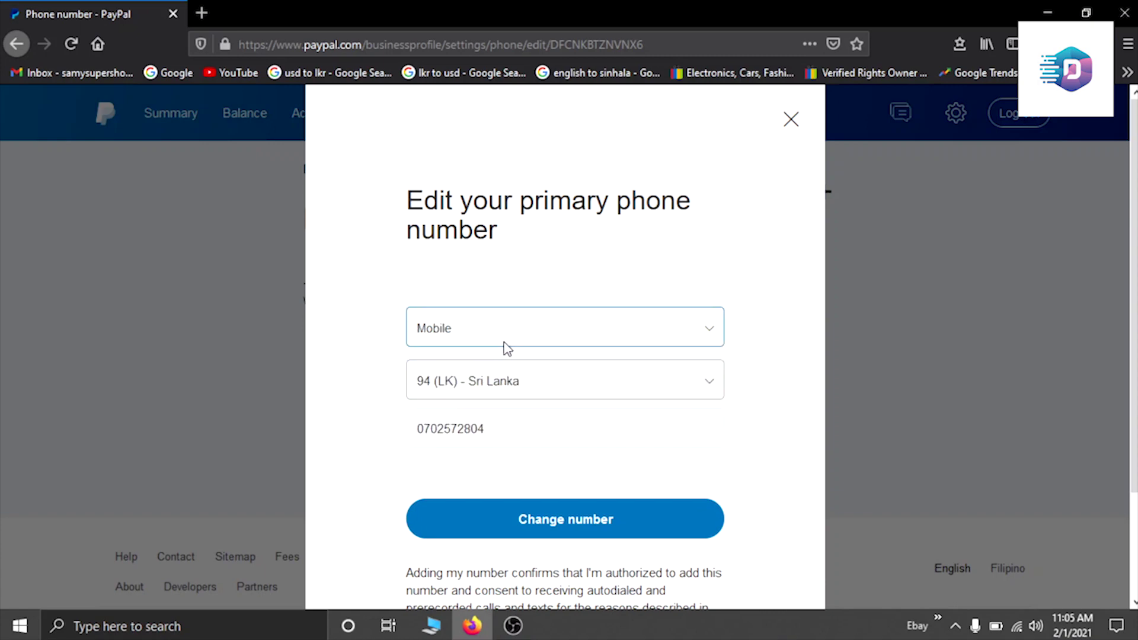
left_click(522, 520)
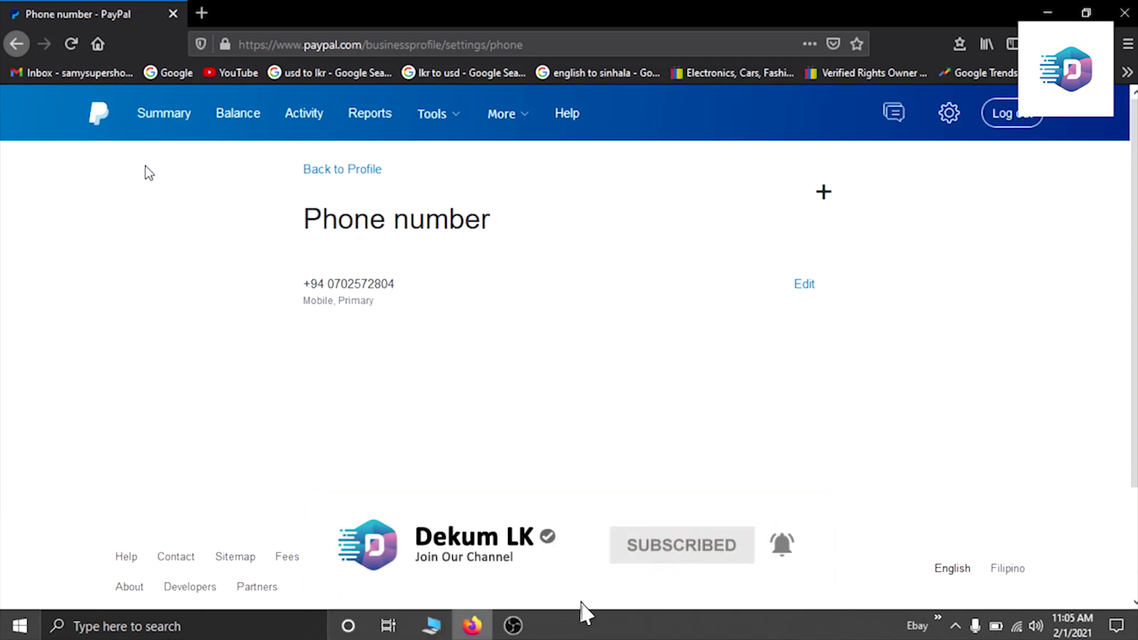
left_click(172, 122)
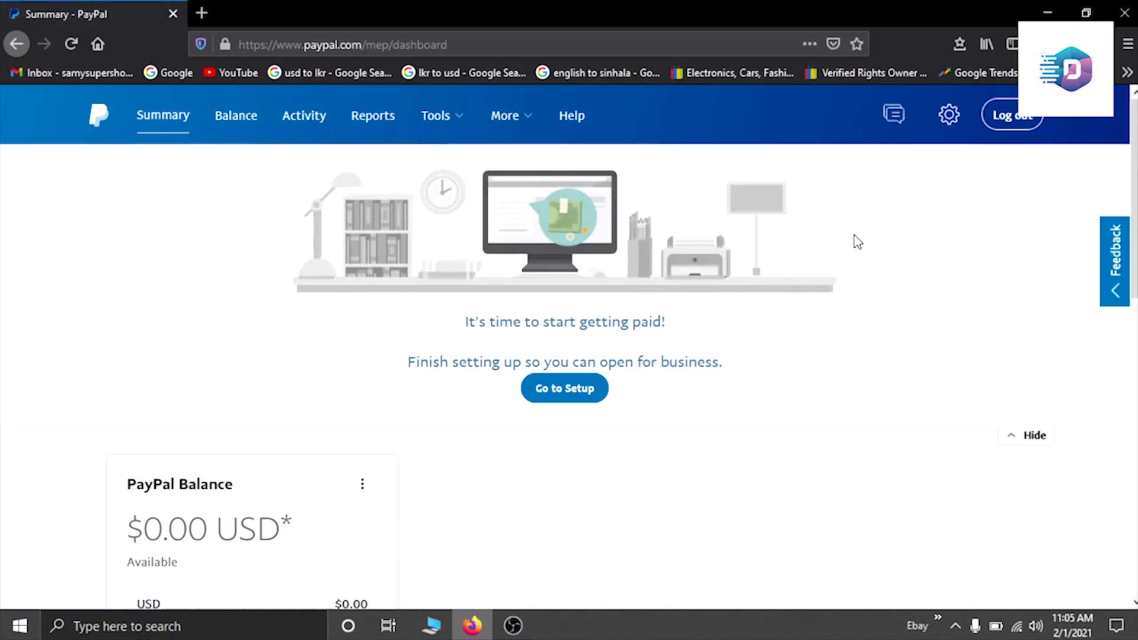
Step: Open the Security questions form from Your Profile and pick the first question
left_click(948, 114)
left_click(879, 168)
left_click(950, 117)
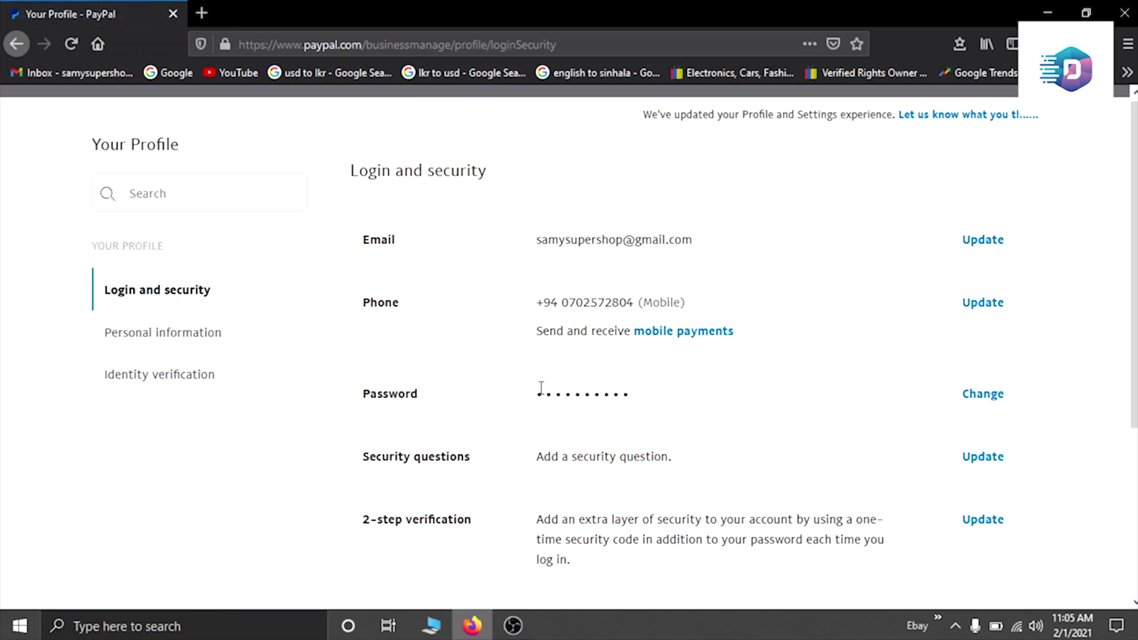
scroll(538, 385, "down", 3)
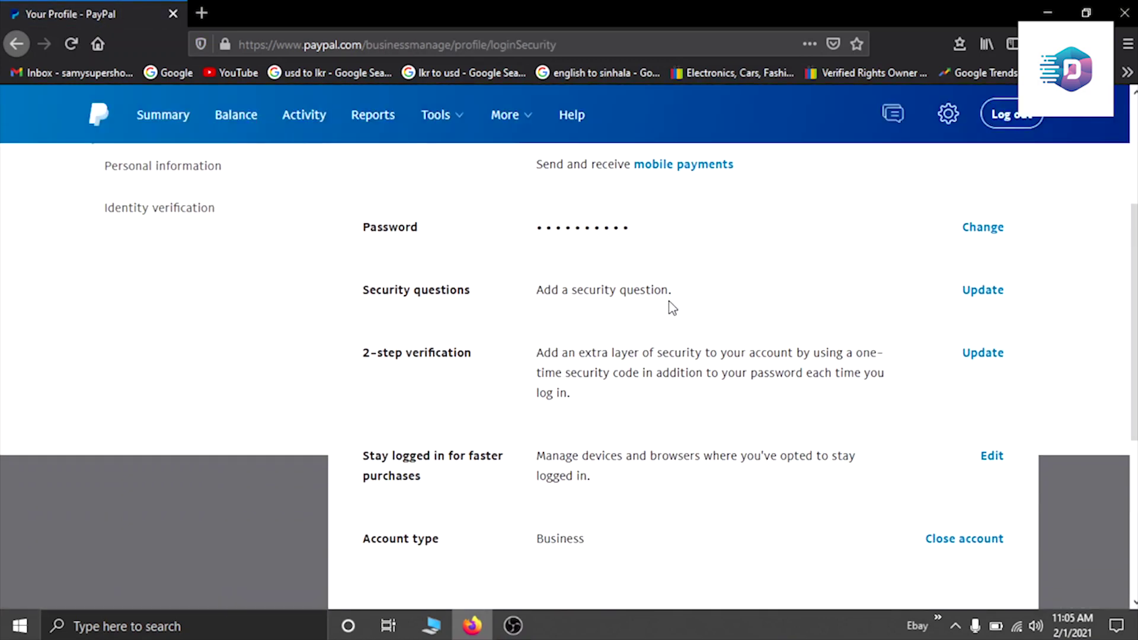
left_click(975, 293)
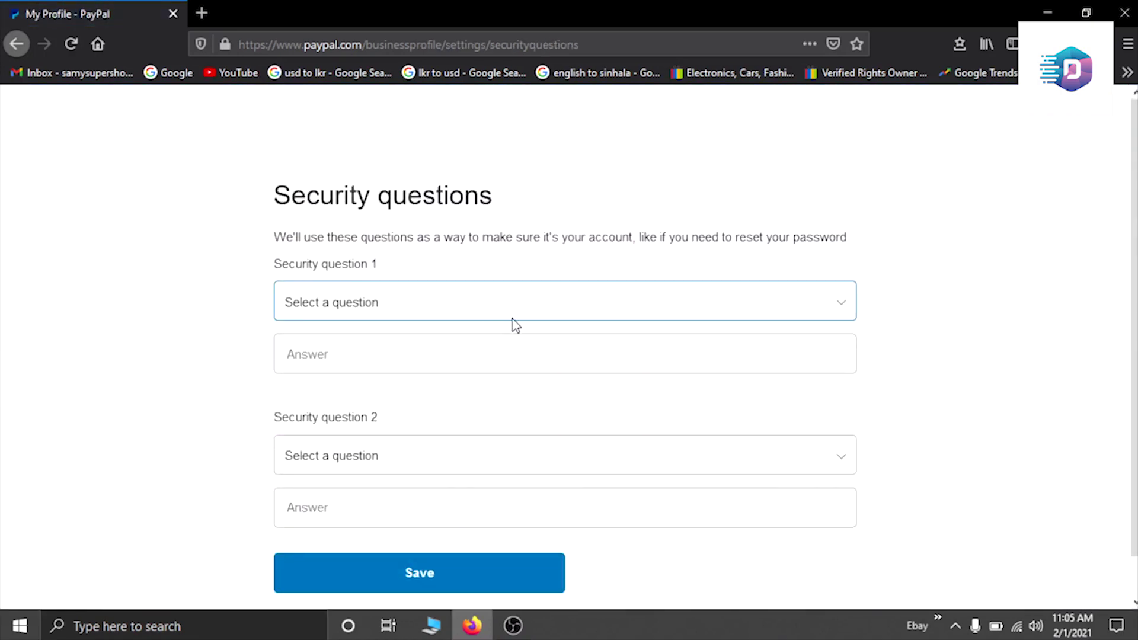
scroll(513, 322, "down", 1)
left_click(513, 320)
scroll(513, 320, "up", 1)
left_click(495, 314)
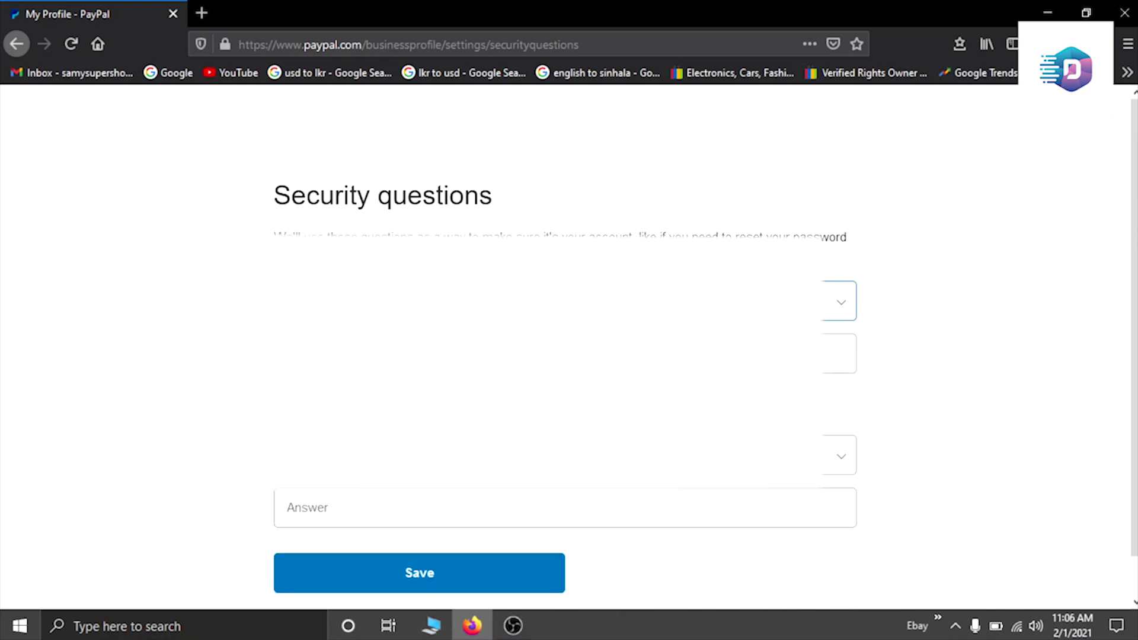
left_click(562, 353)
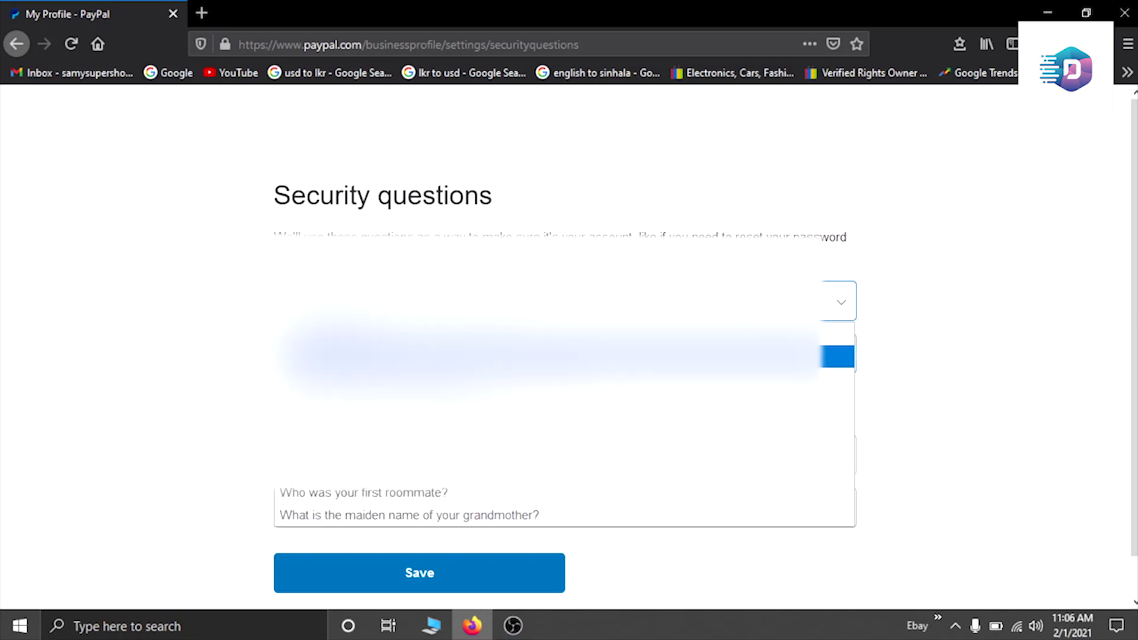
Step: Choose the second security question from its dropdown and move to its answer field
key("Return")
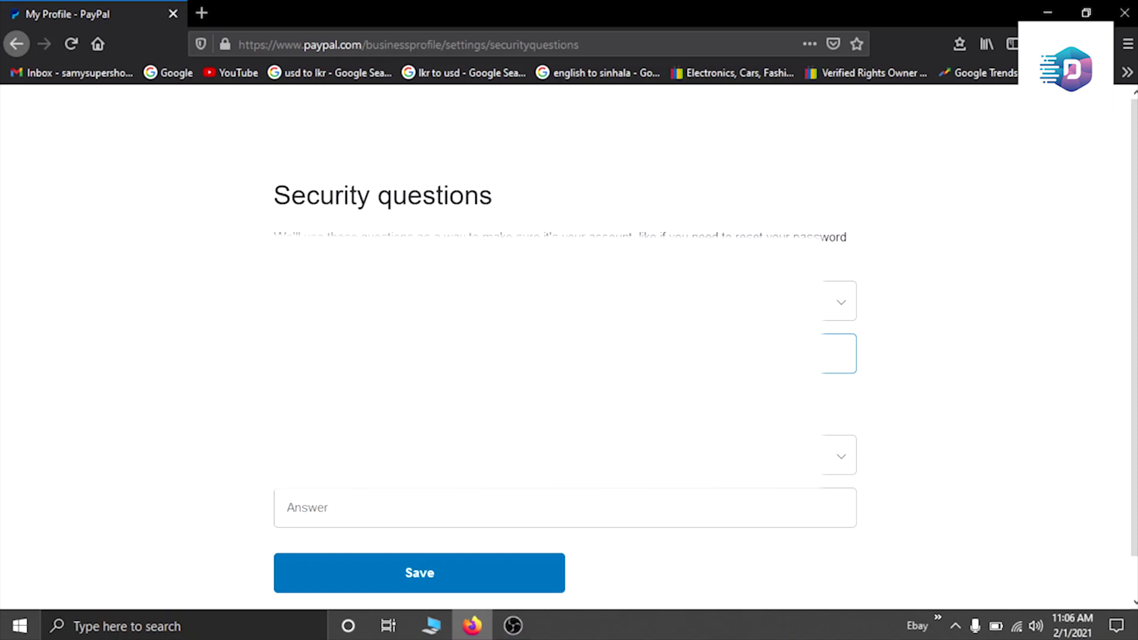
key("Tab")
key("alt+Down")
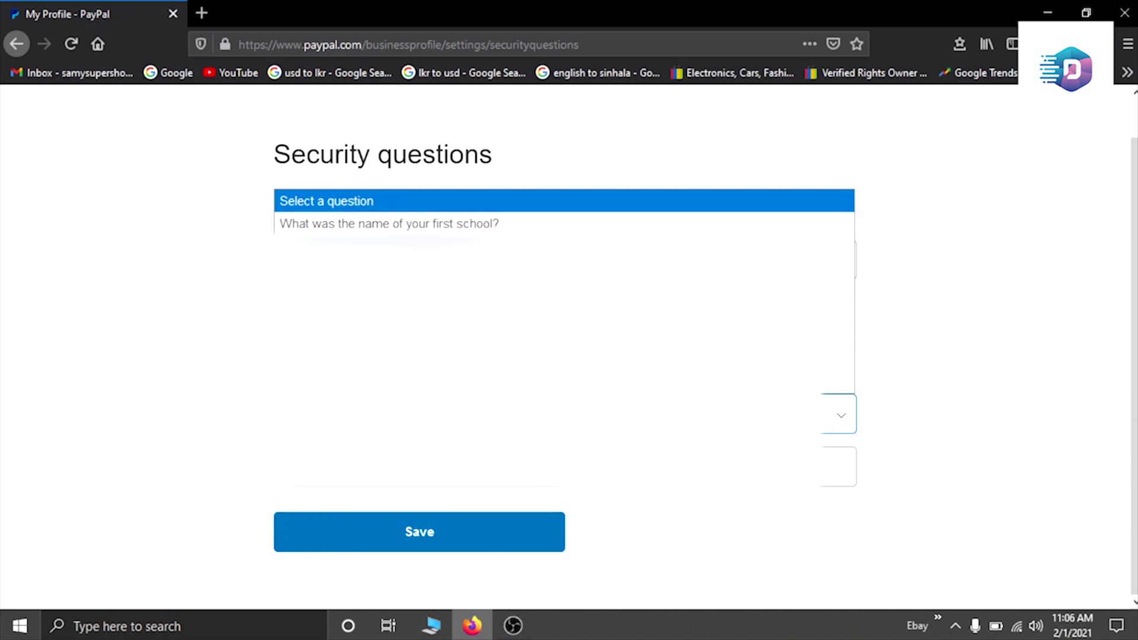
key("End")
key("Up")
key("Up")
key("Up")
key("Up")
key("Up")
key("Up")
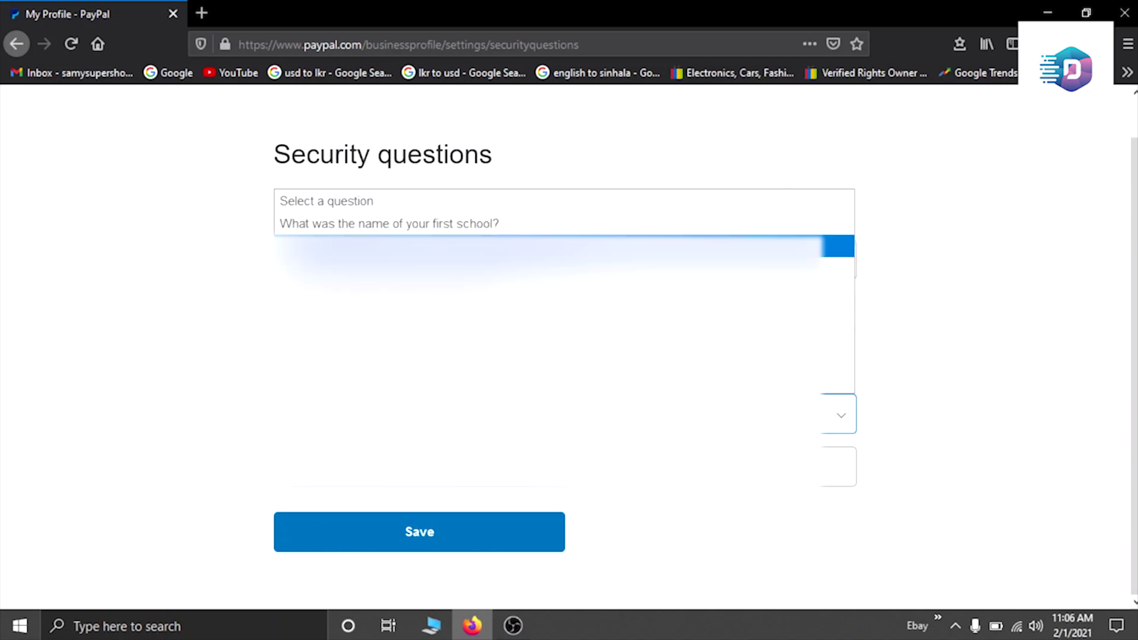
key("Down")
key("Down")
key("Down")
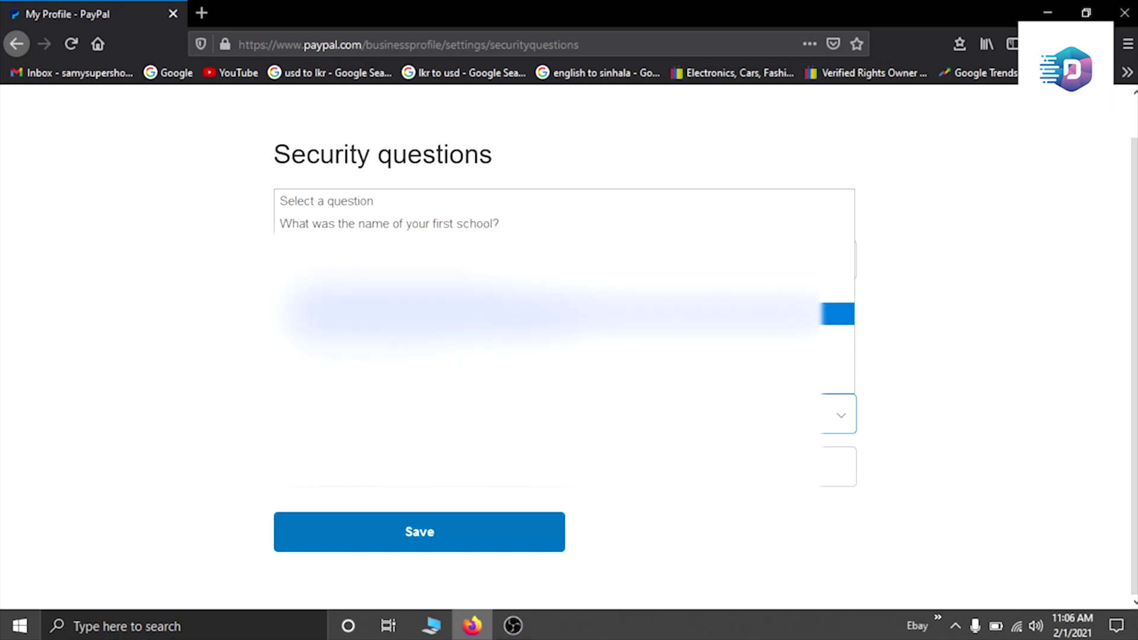
key("Up")
key("Up")
key("Up")
key("Down")
key("Down")
key("Down")
key("Return")
key("Tab")
key("Tab")
key("Tab")
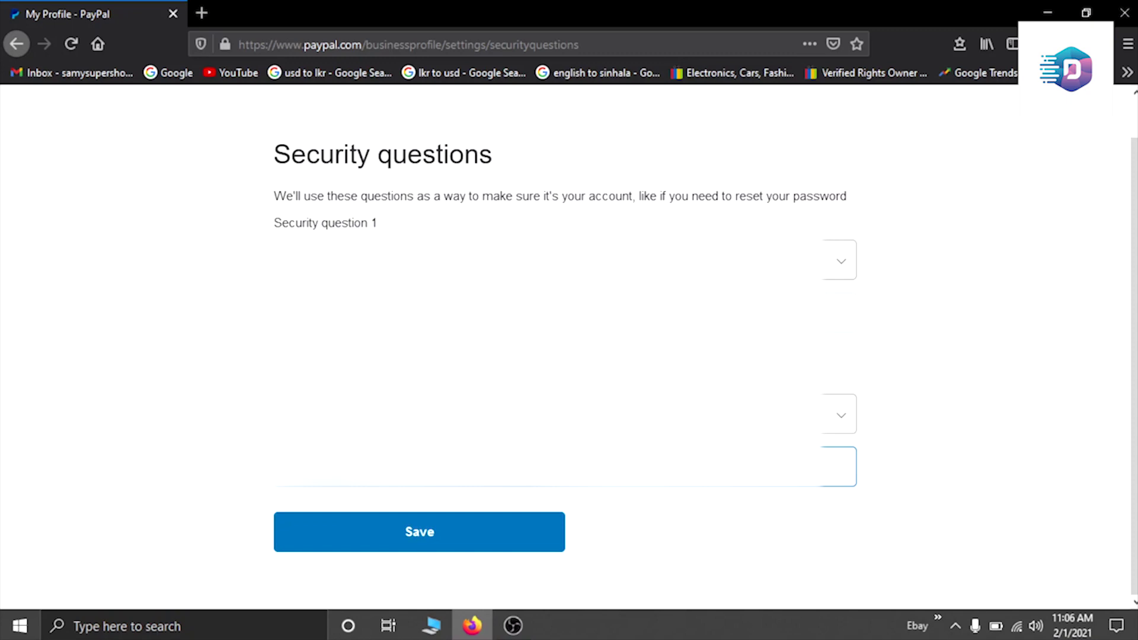
Step: Save the birth hospital and father's middle name questions, then return to the Summary dashboard
left_click(400, 548)
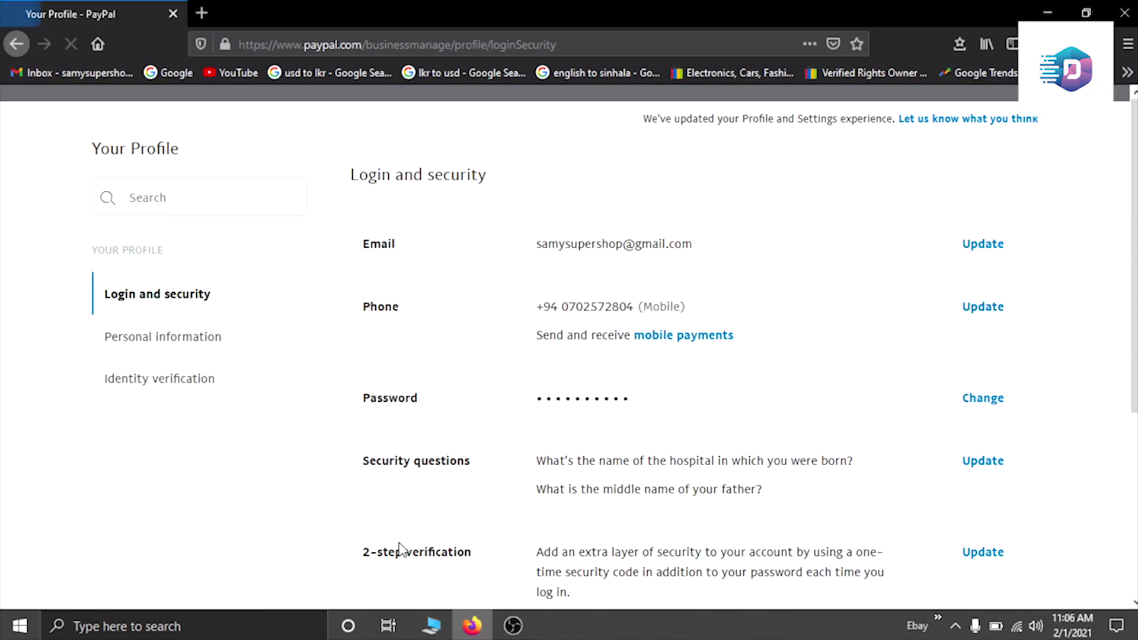
scroll(438, 462, "down", 3)
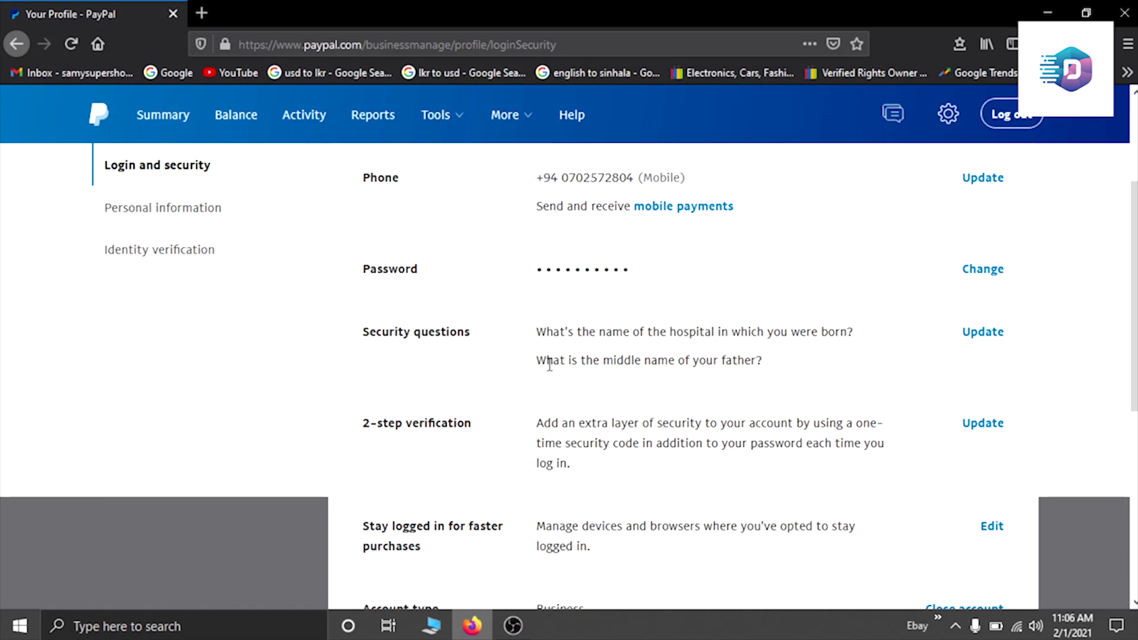
scroll(548, 358, "up", 3)
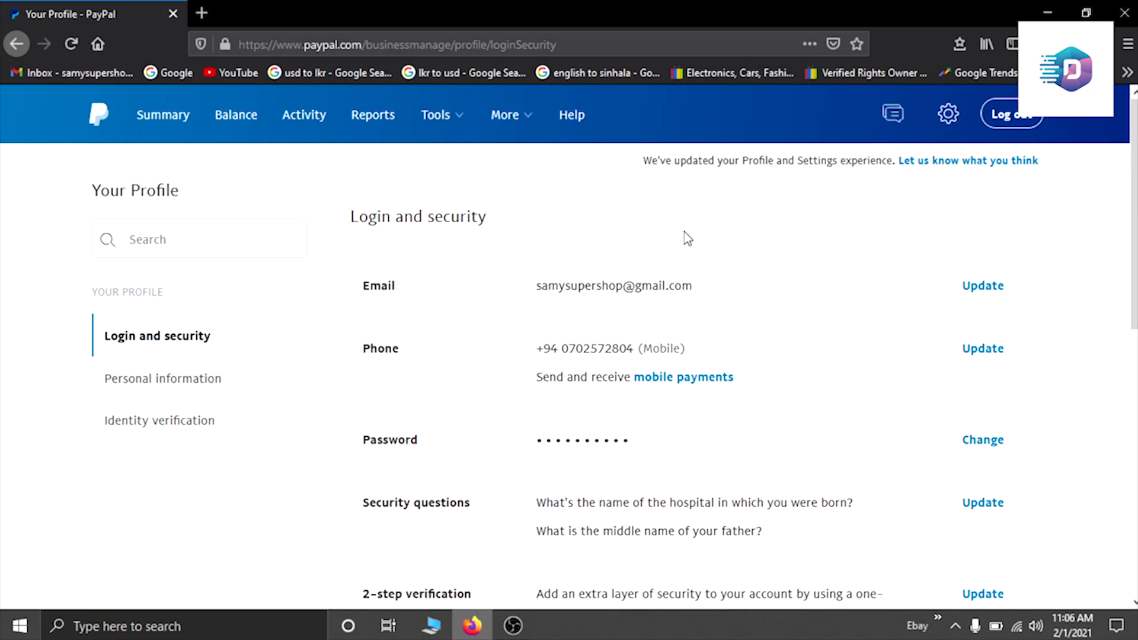
left_click(164, 122)
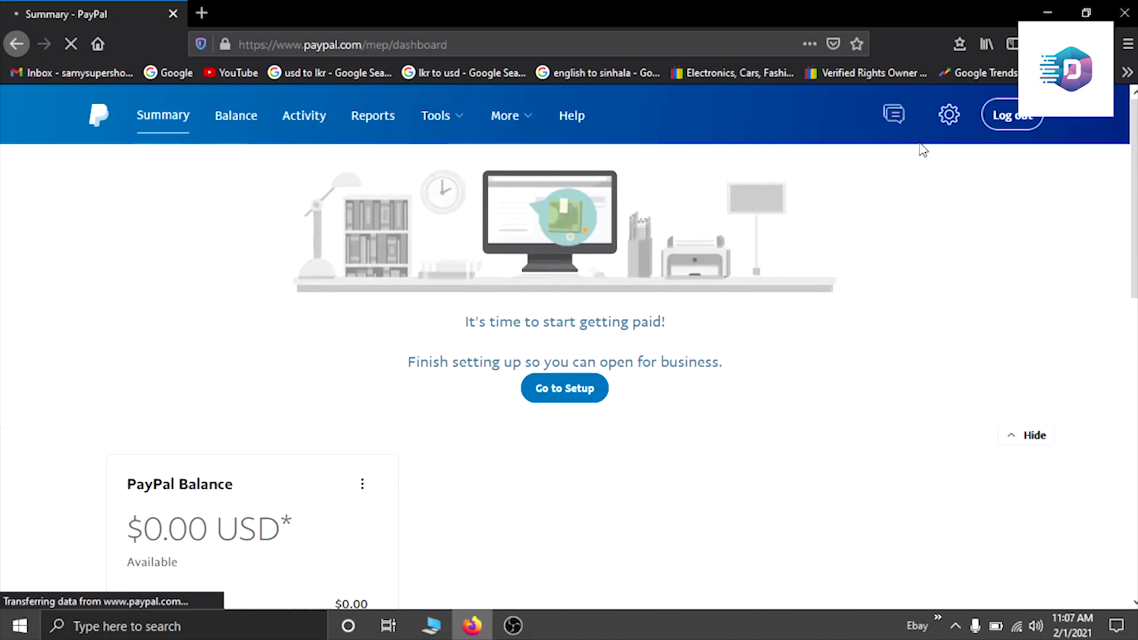
left_click(948, 117)
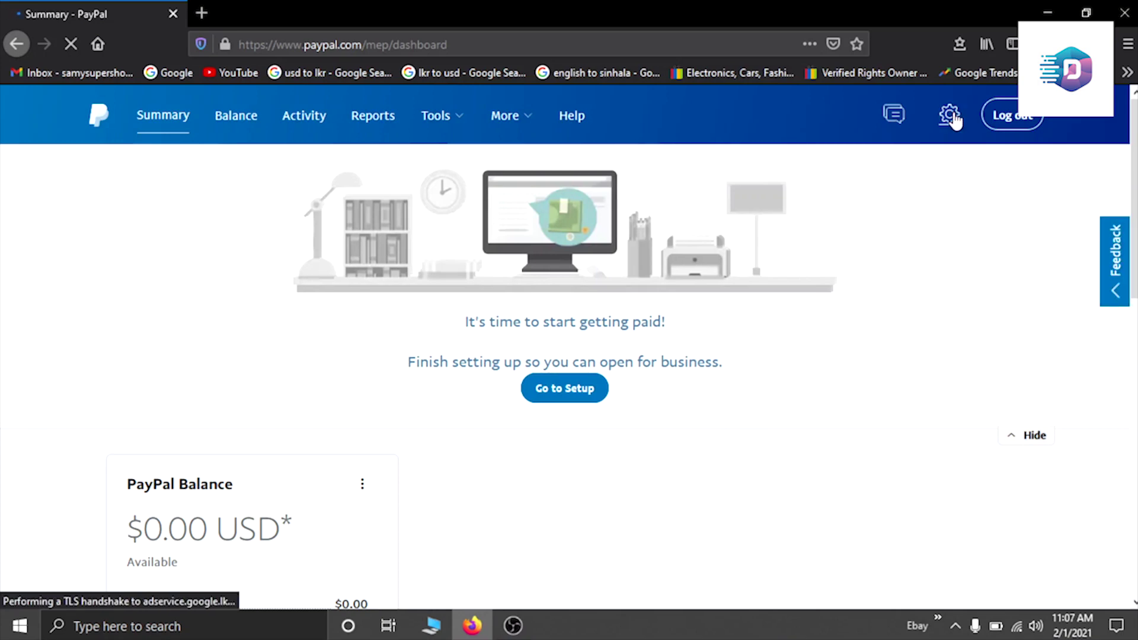
Step: Go to Account Settings > Payment preferences and open Preferences for receiving payments
left_click(949, 117)
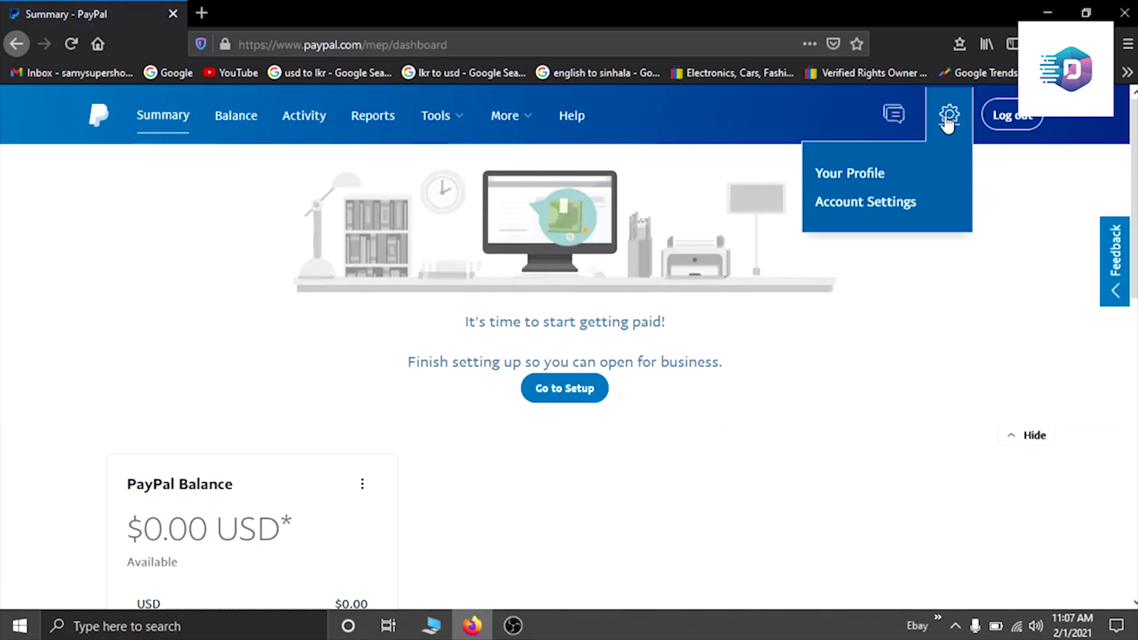
left_click(834, 208)
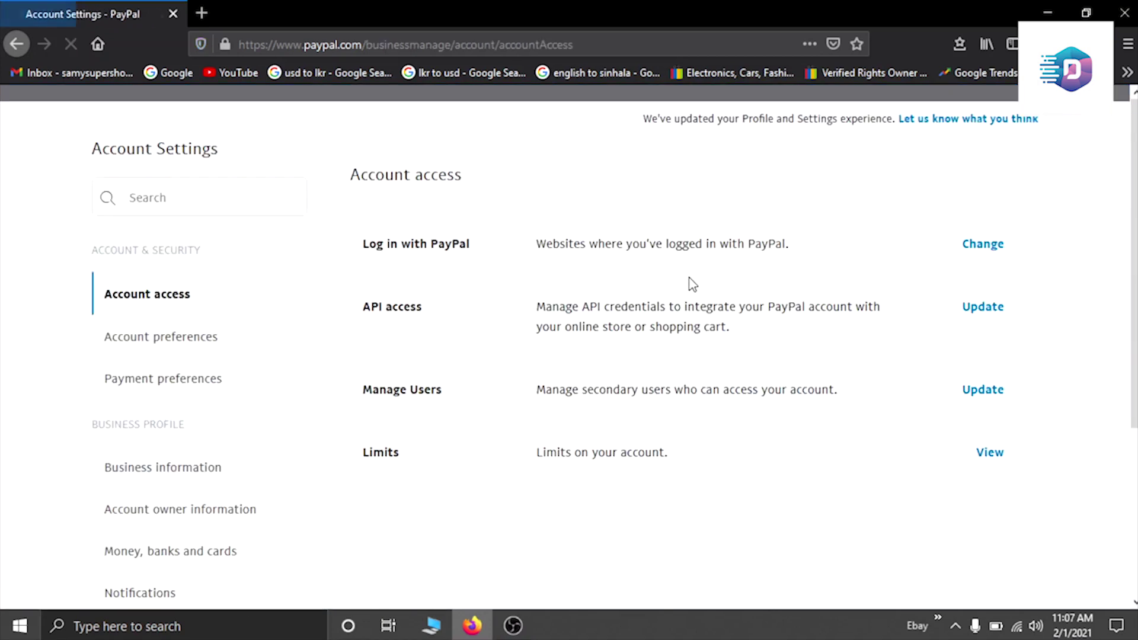
scroll(43, 311, "down", 2)
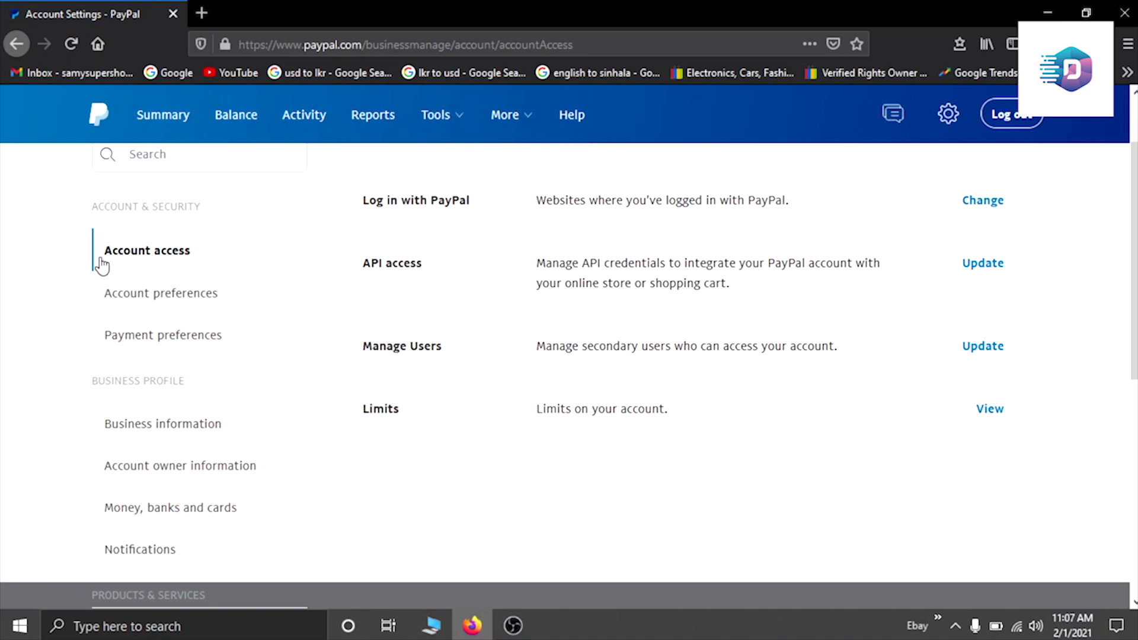
left_click(127, 338)
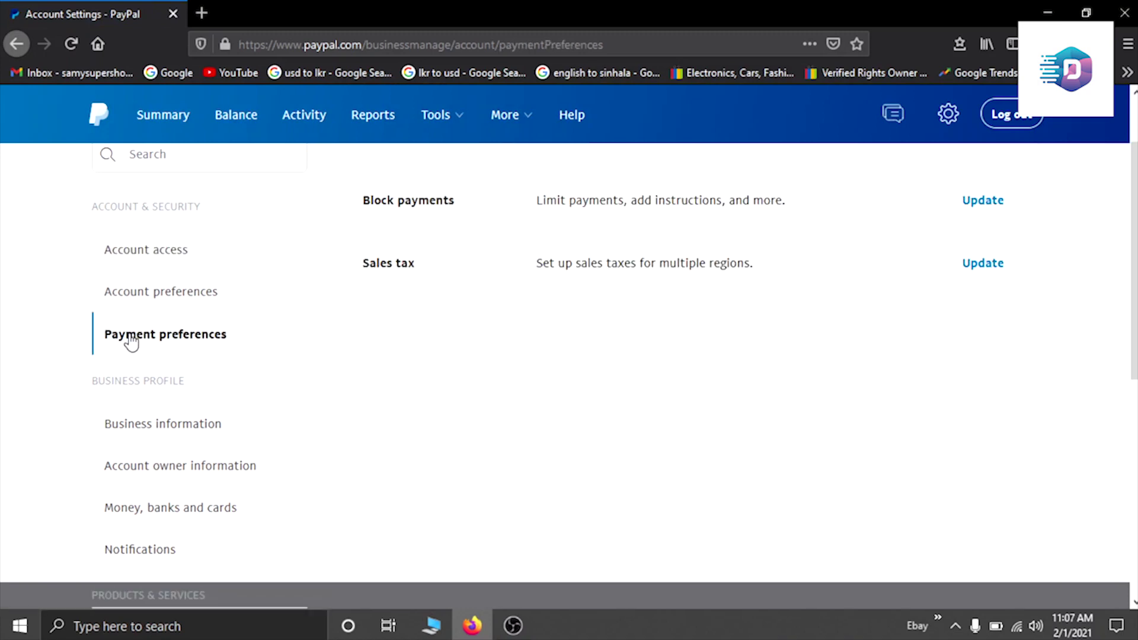
left_click(992, 206)
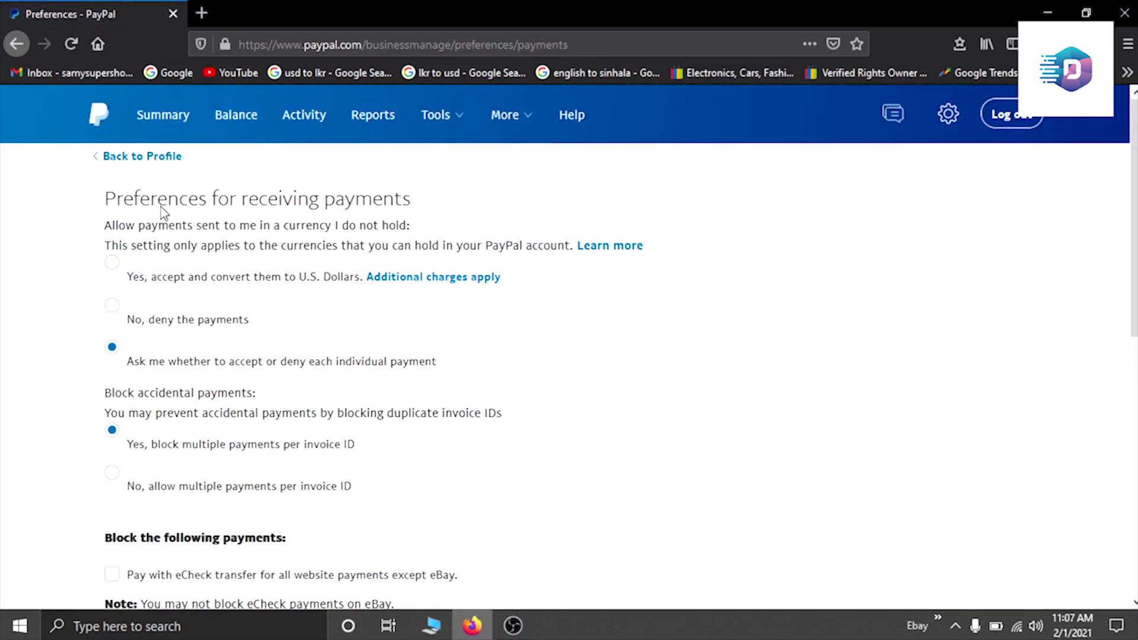
Step: Select 'Yes, accept and convert them to U.S. Dollars' for payments in unheld currencies
scroll(411, 304, "down", 2)
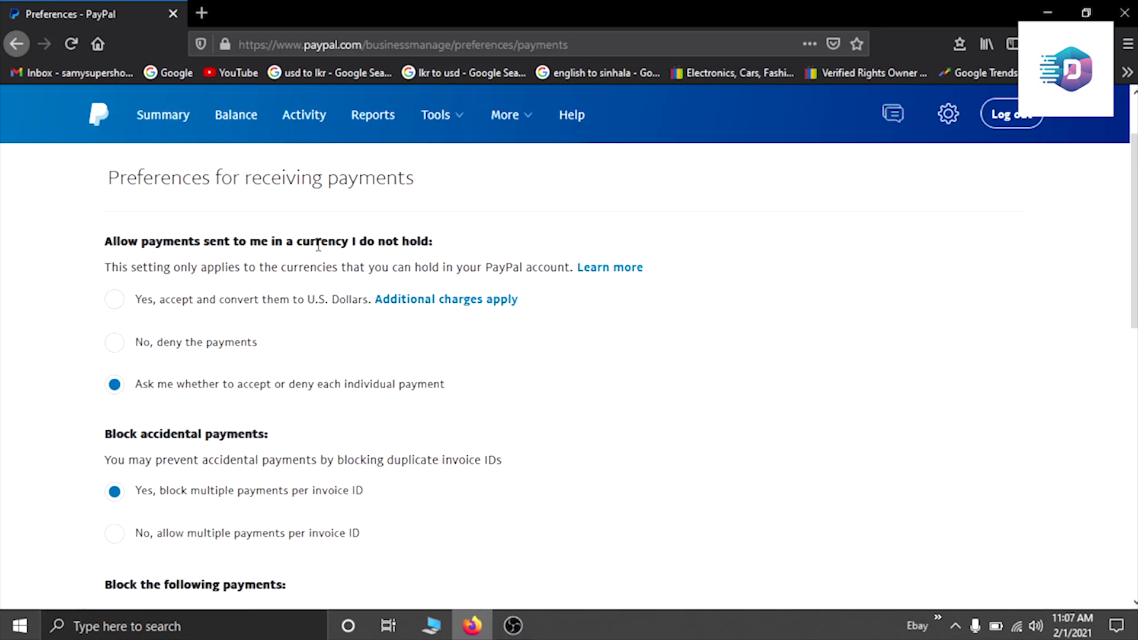
scroll(346, 256, "down", 2)
scroll(346, 256, "up", 2)
left_click(111, 300)
Step: Allow multiple payments per invoice ID, then return to the Summary dashboard
scroll(237, 311, "down", 3)
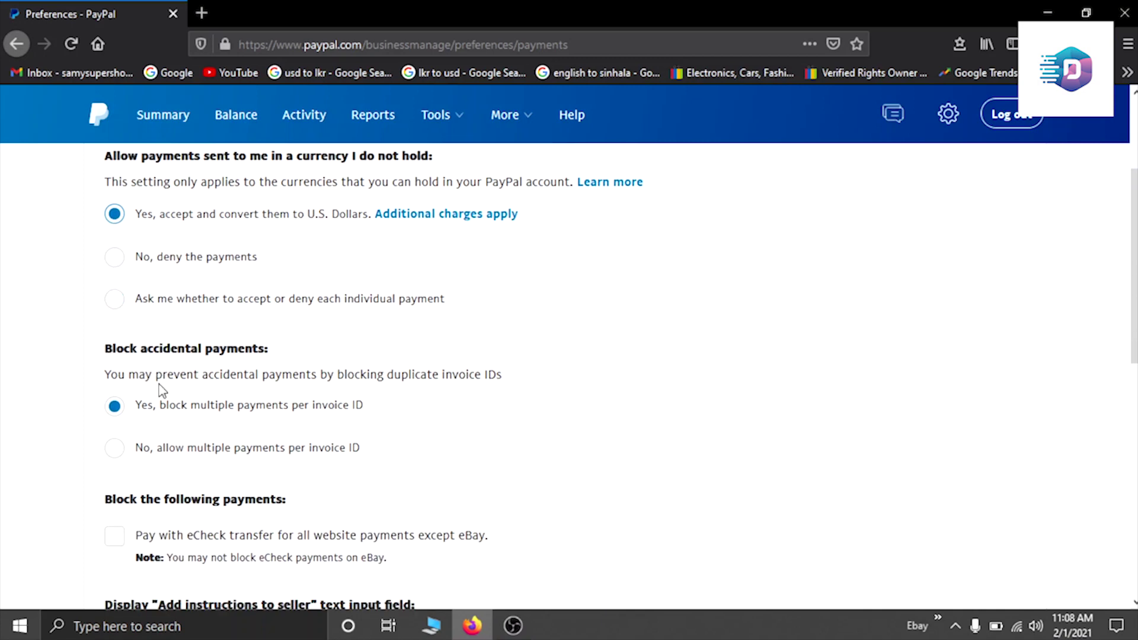
left_click(115, 449)
scroll(629, 468, "down", 10)
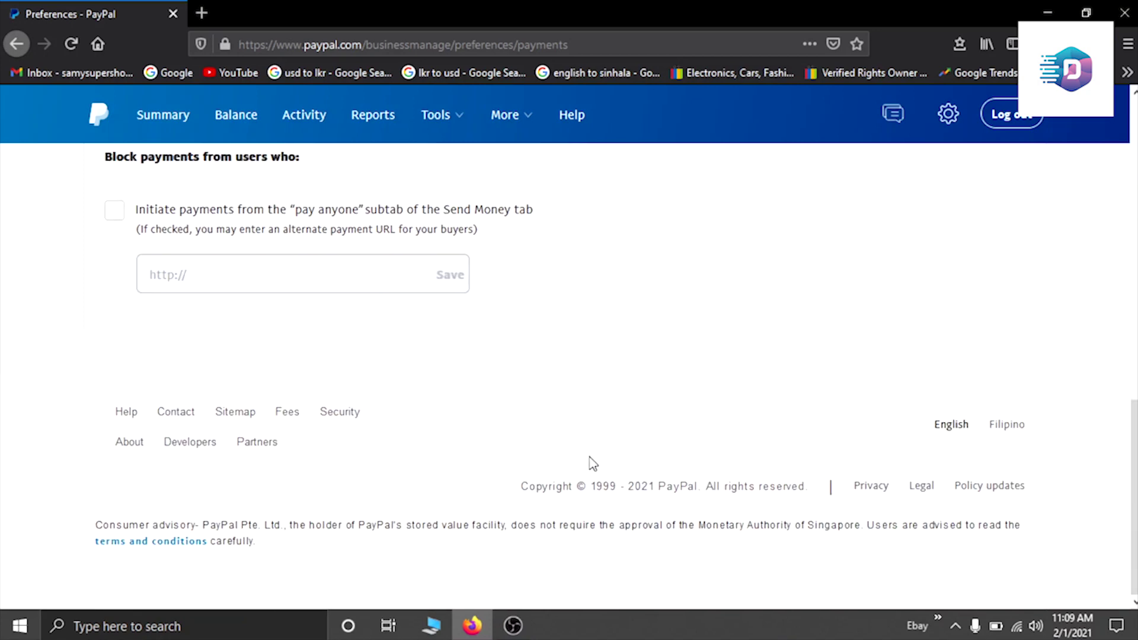
scroll(599, 467, "up", 10)
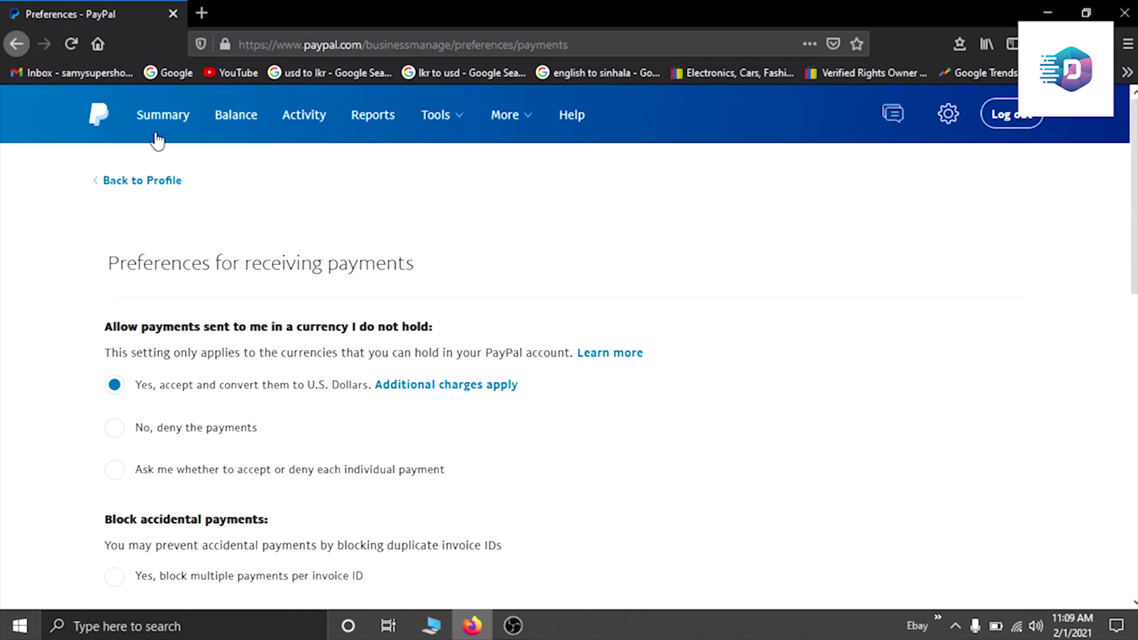
left_click(161, 116)
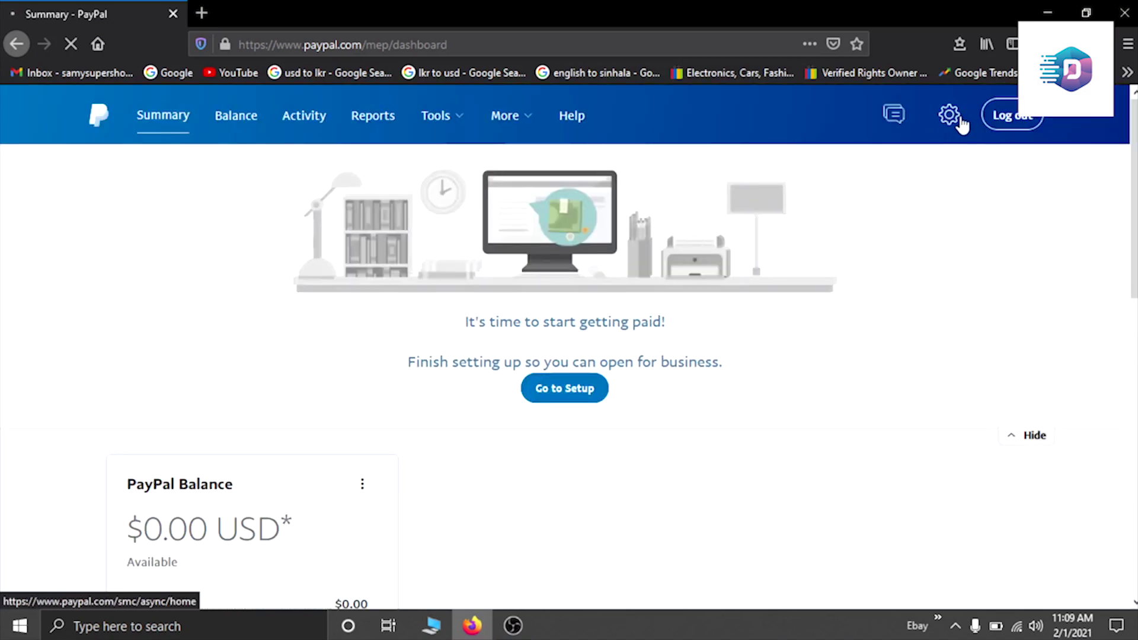
Step: Go from Account Settings to Payment preferences and open the Block payments settings
left_click(948, 115)
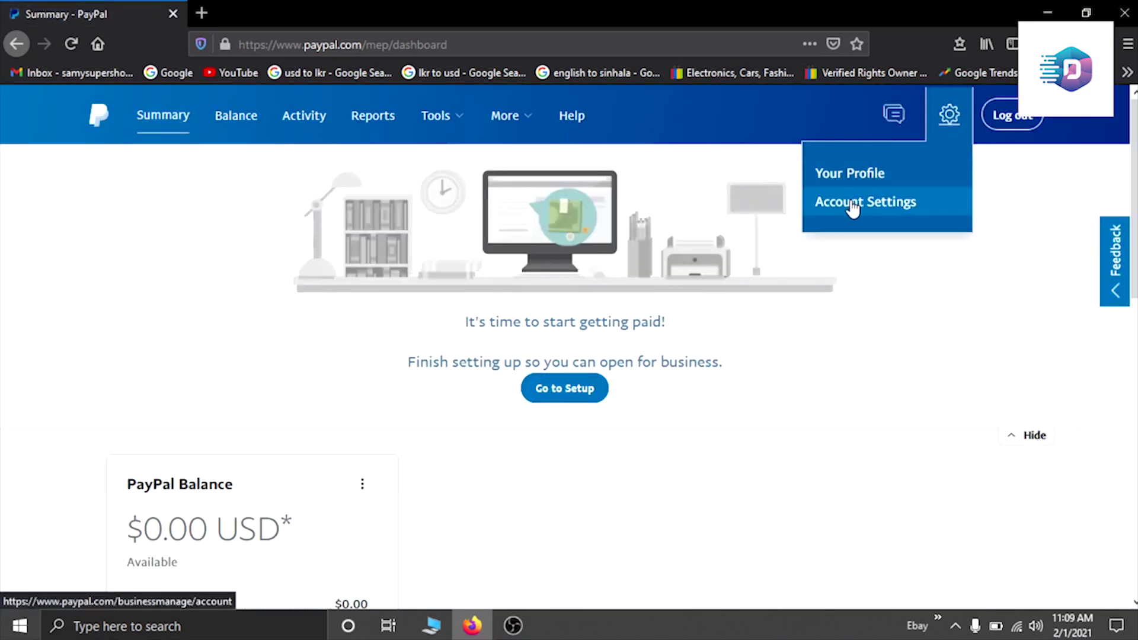
left_click(853, 205)
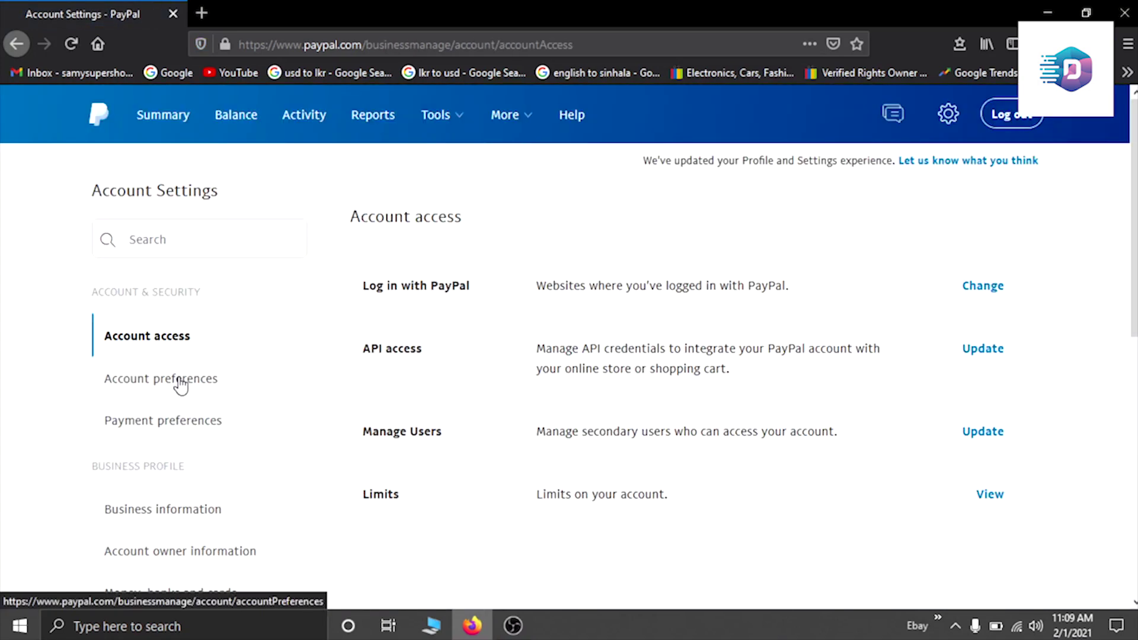
left_click(181, 386)
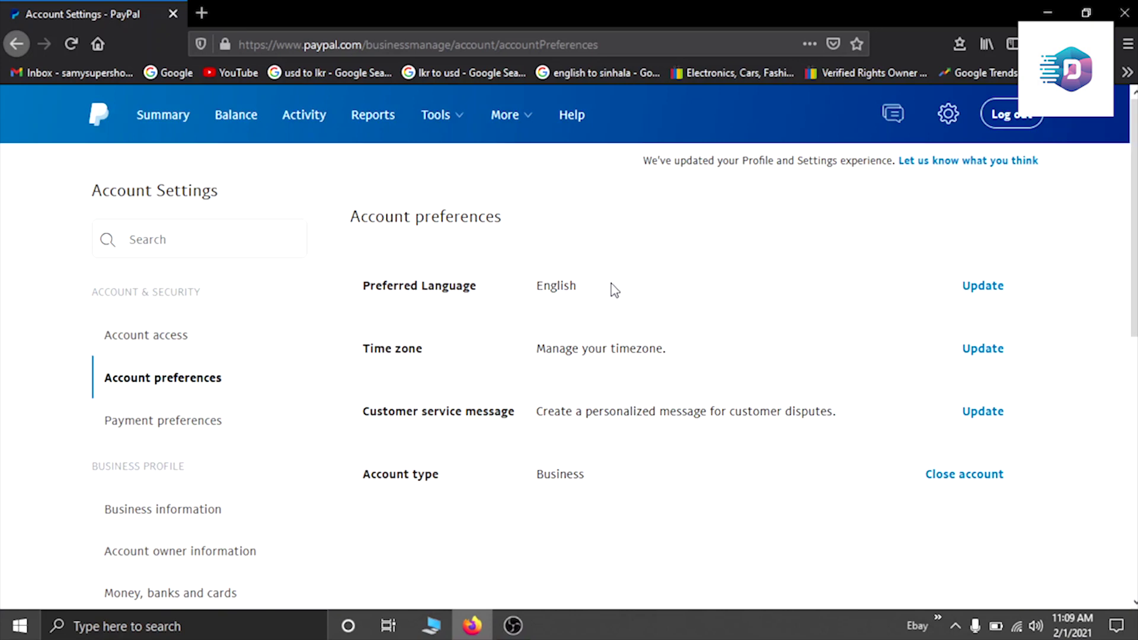
left_click(120, 431)
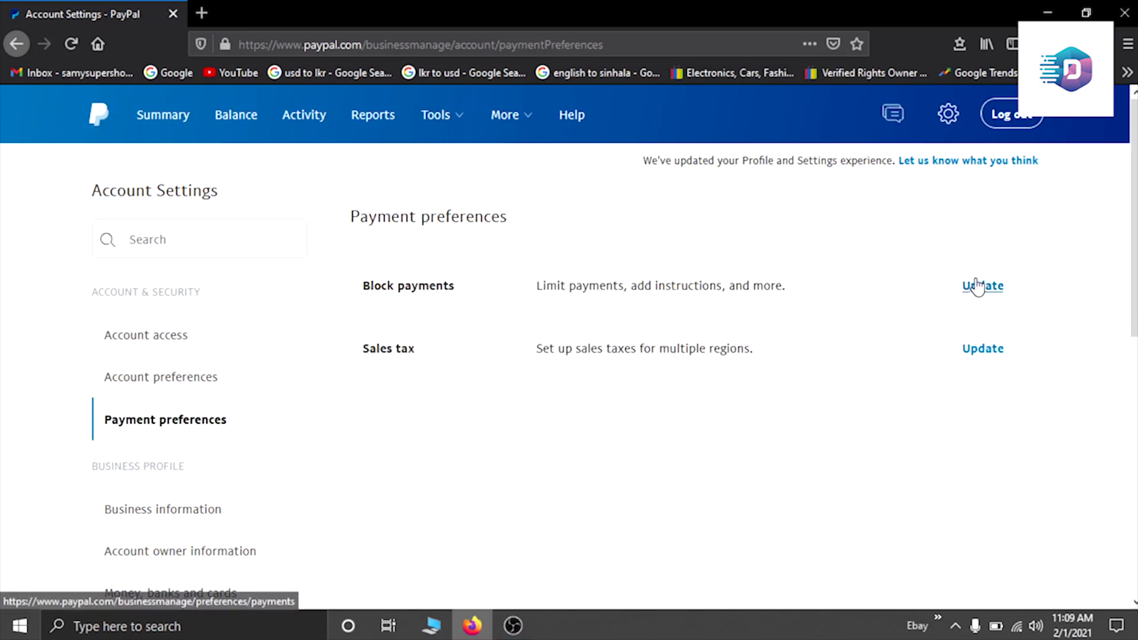
left_click(976, 286)
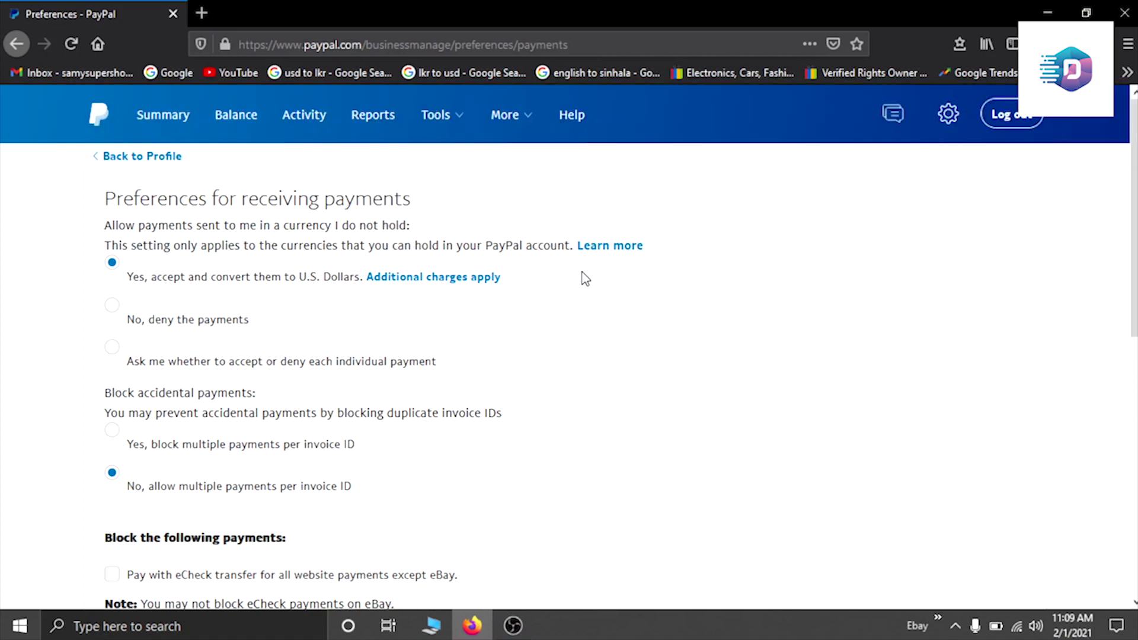
Step: Keep foreign-currency payments converting to U.S. Dollars, then return to the Summary dashboard
scroll(591, 283, "down", 4)
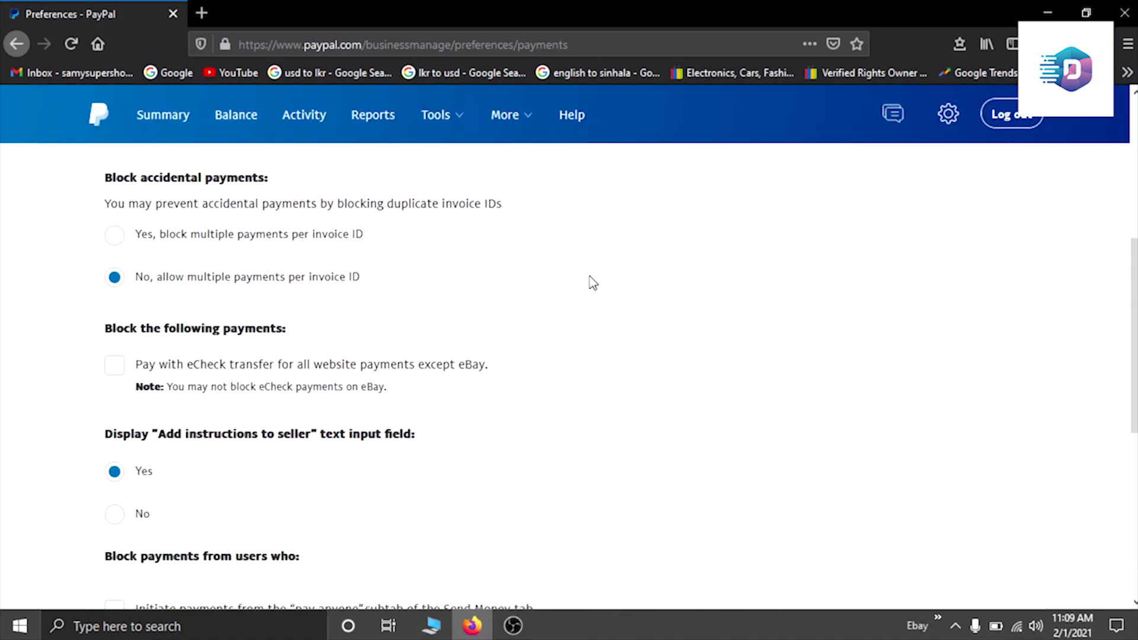
scroll(591, 281, "up", 5)
left_click(216, 385)
scroll(296, 380, "down", 2)
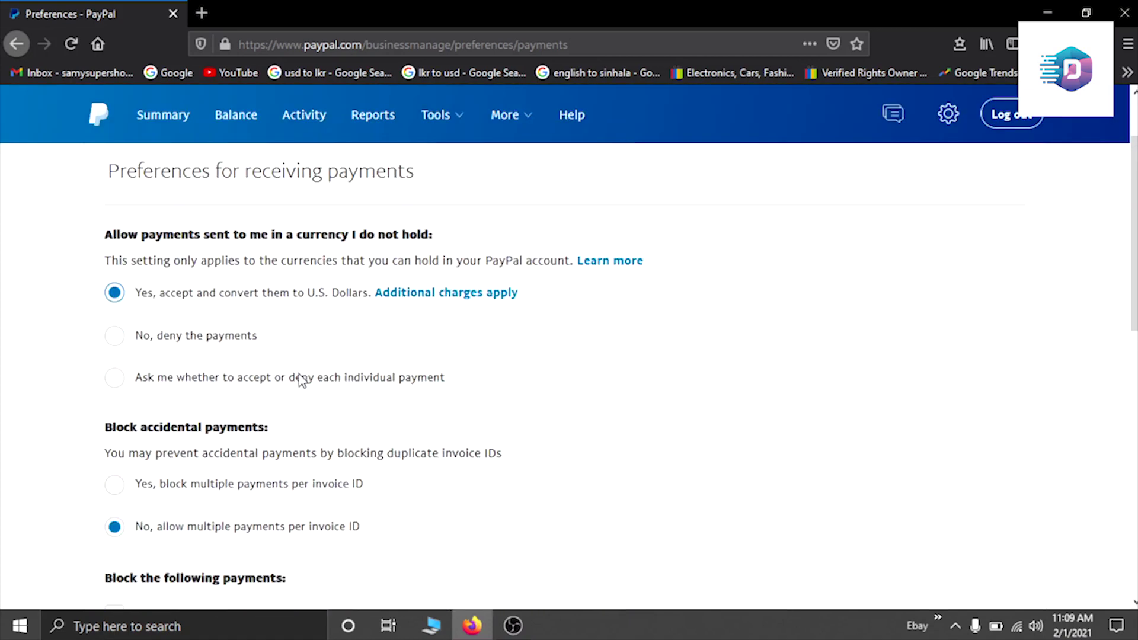
scroll(300, 381, "down", 7)
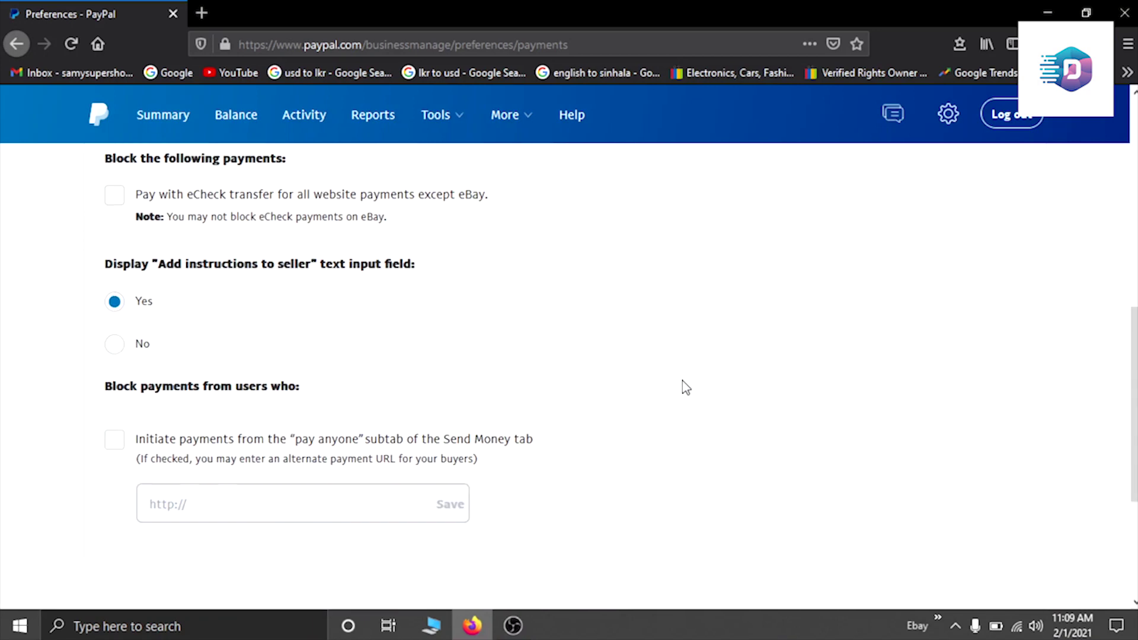
scroll(685, 387, "up", 8)
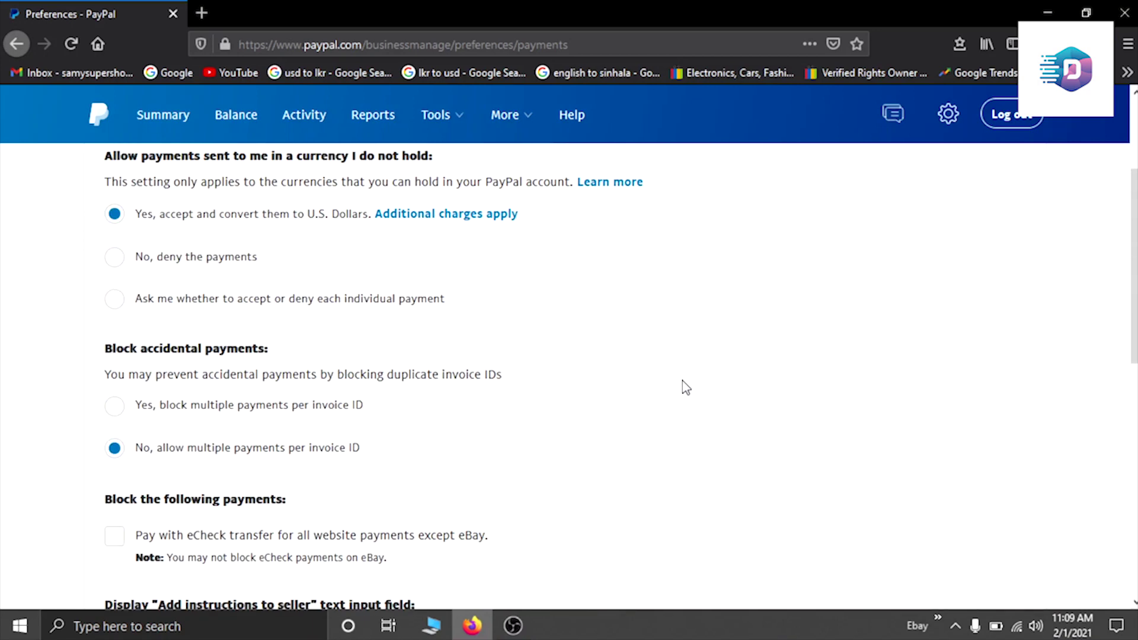
left_click(169, 126)
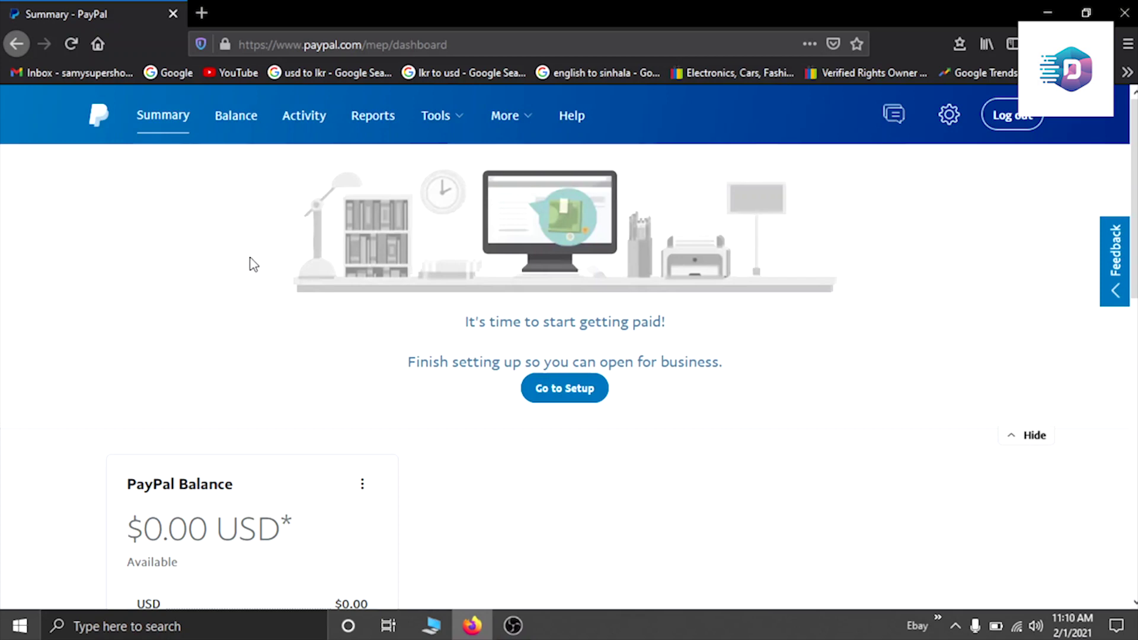
Step: On the Balance wallet page, scroll to Cards and choose Link a new card
left_click(231, 126)
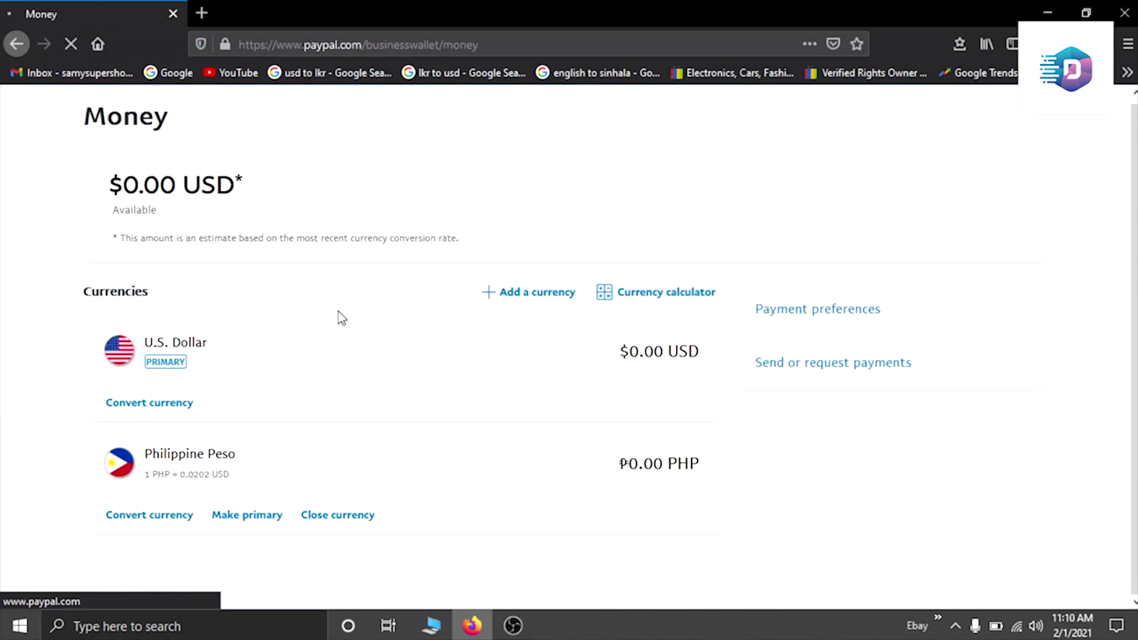
scroll(385, 320, "down", 4)
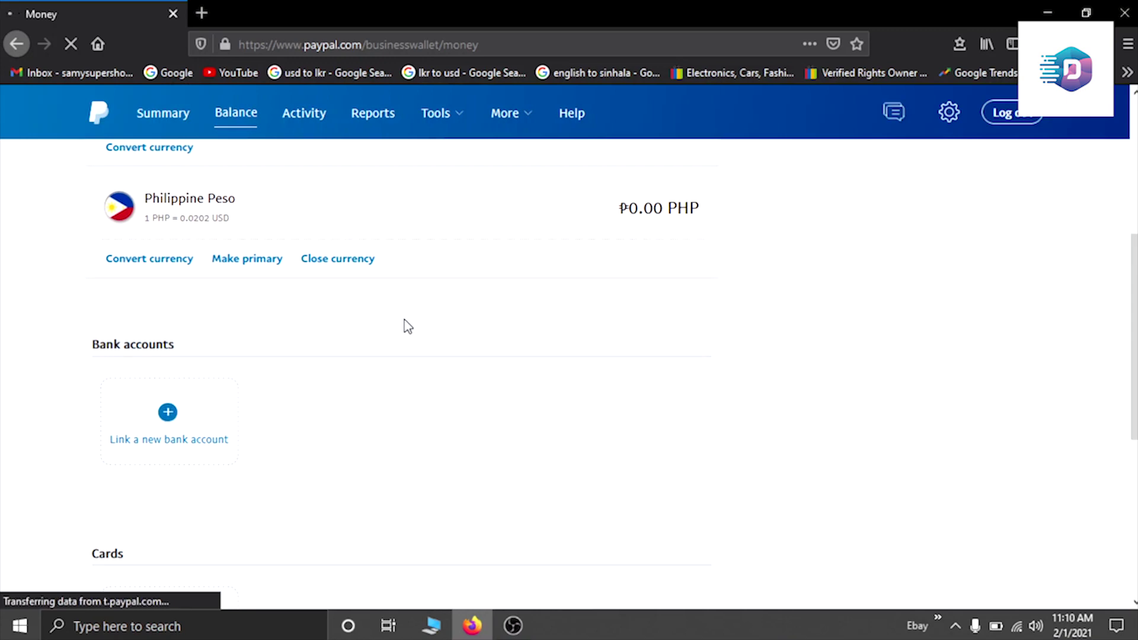
scroll(406, 326, "down", 3)
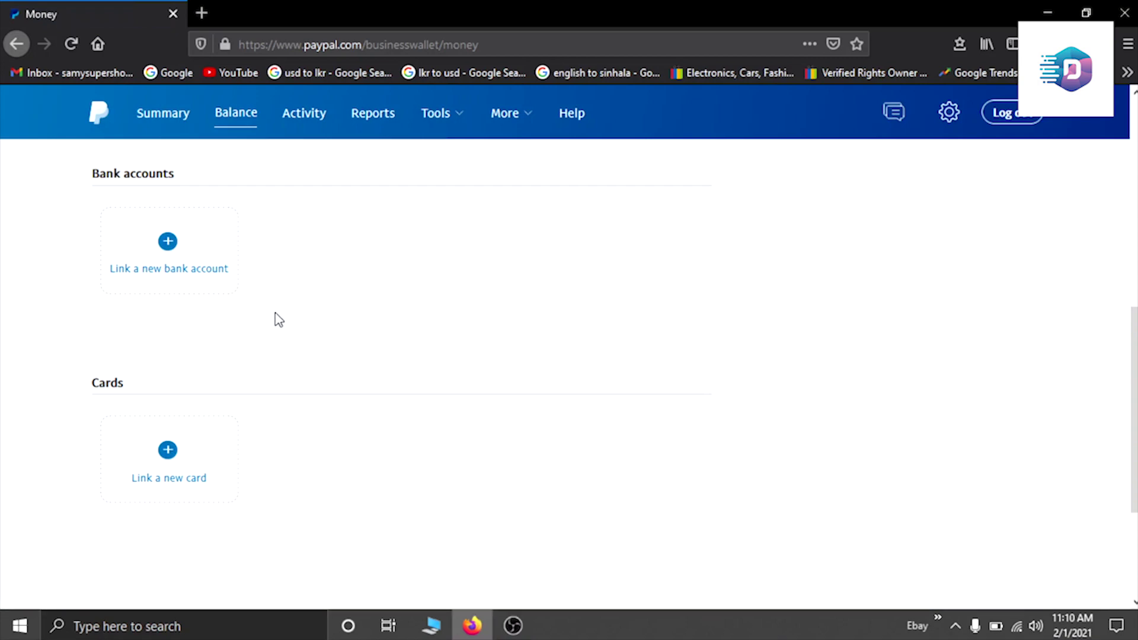
scroll(281, 320, "down", 3)
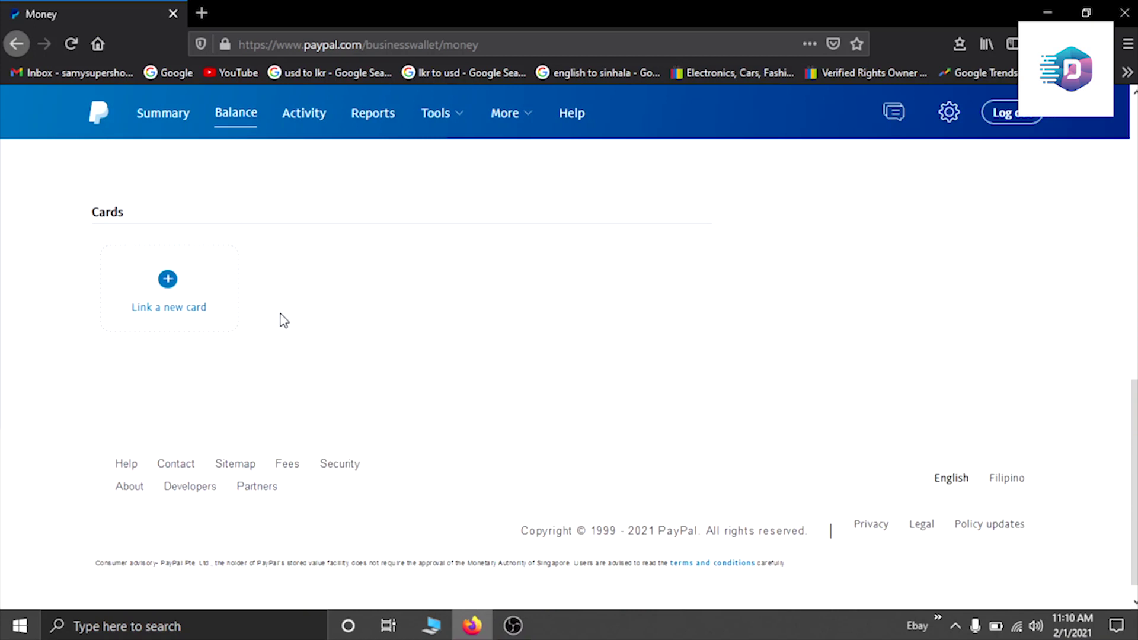
left_click(167, 295)
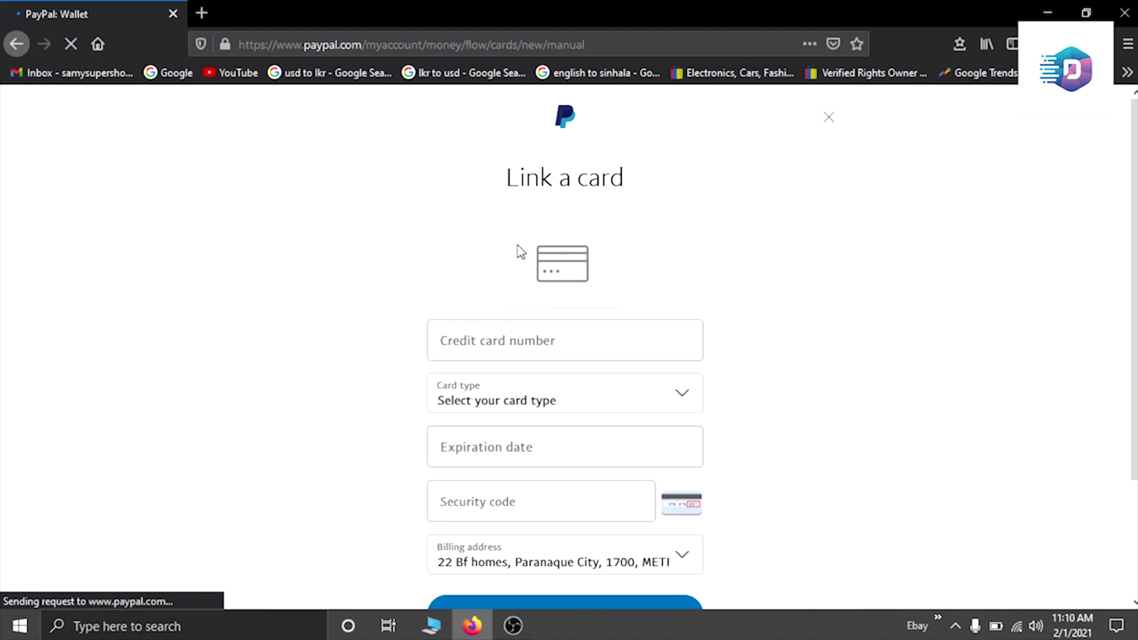
scroll(517, 249, "down", 2)
Step: Enter the Visa card number, corrected expiration date and security code, then submit with Link Card
left_click(475, 253)
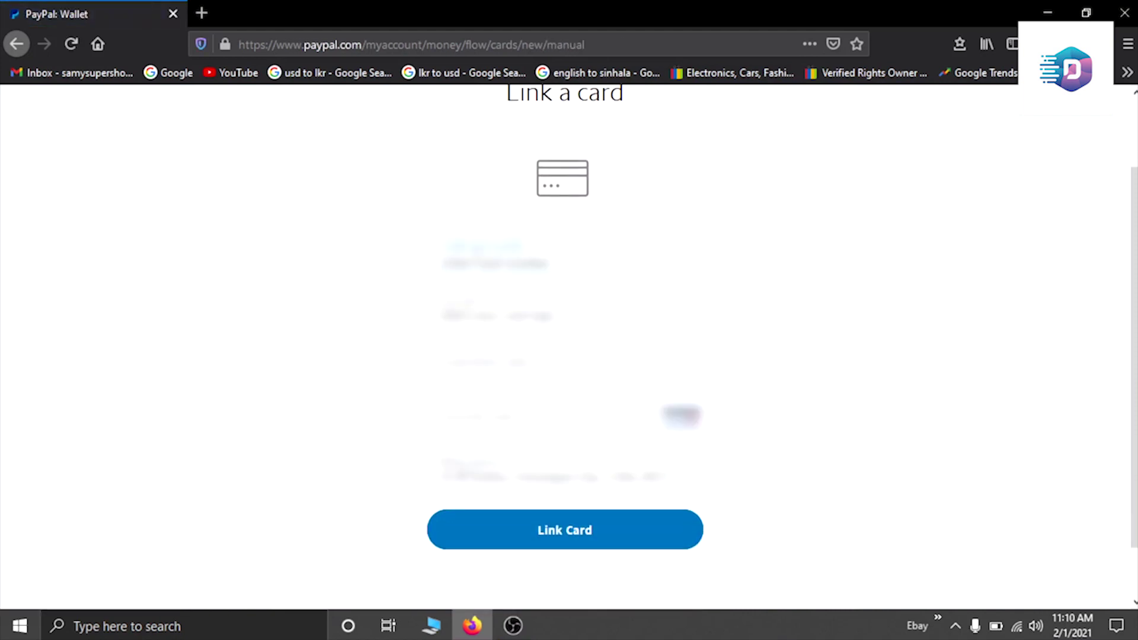
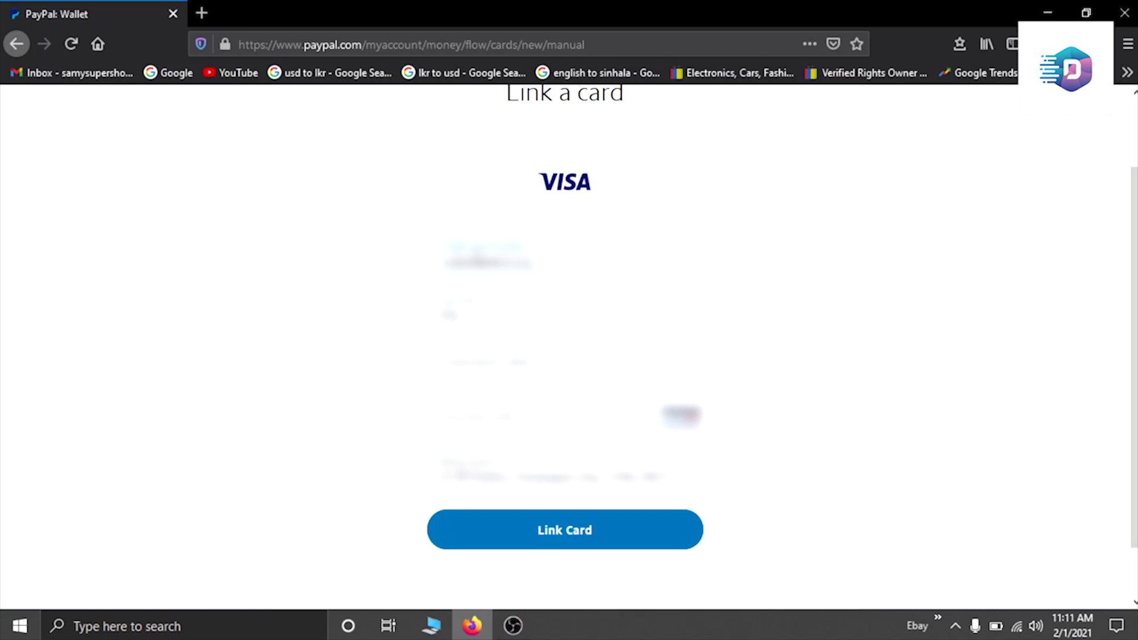
left_click(462, 367)
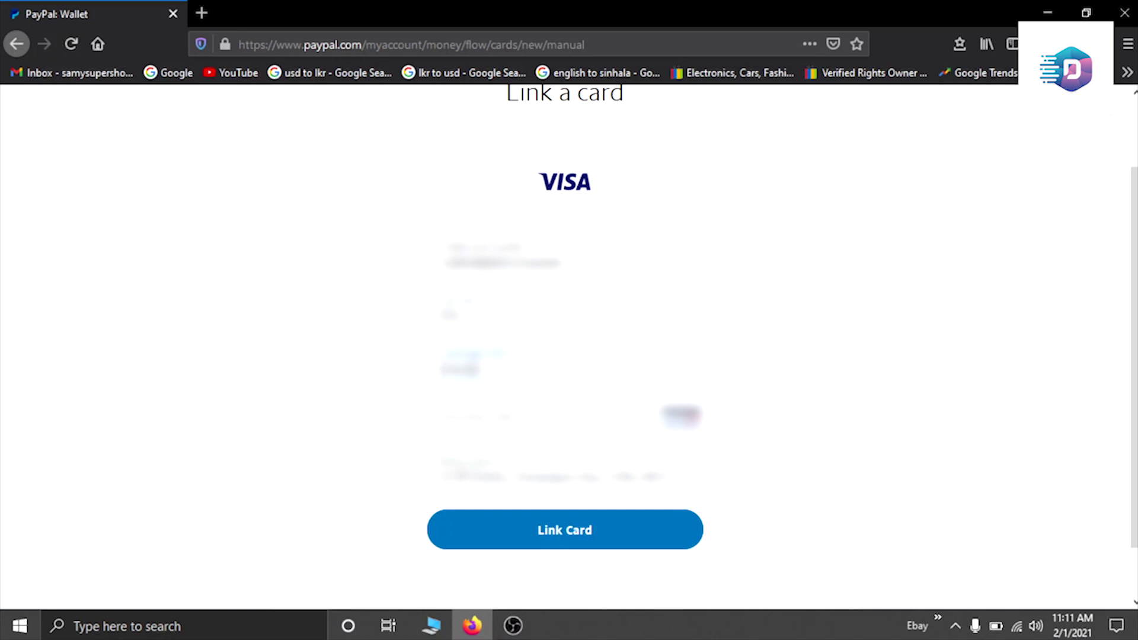
key("BackSpace")
key("BackSpace")
key("BackSpace")
key("BackSpace")
type("1225")
key("Tab")
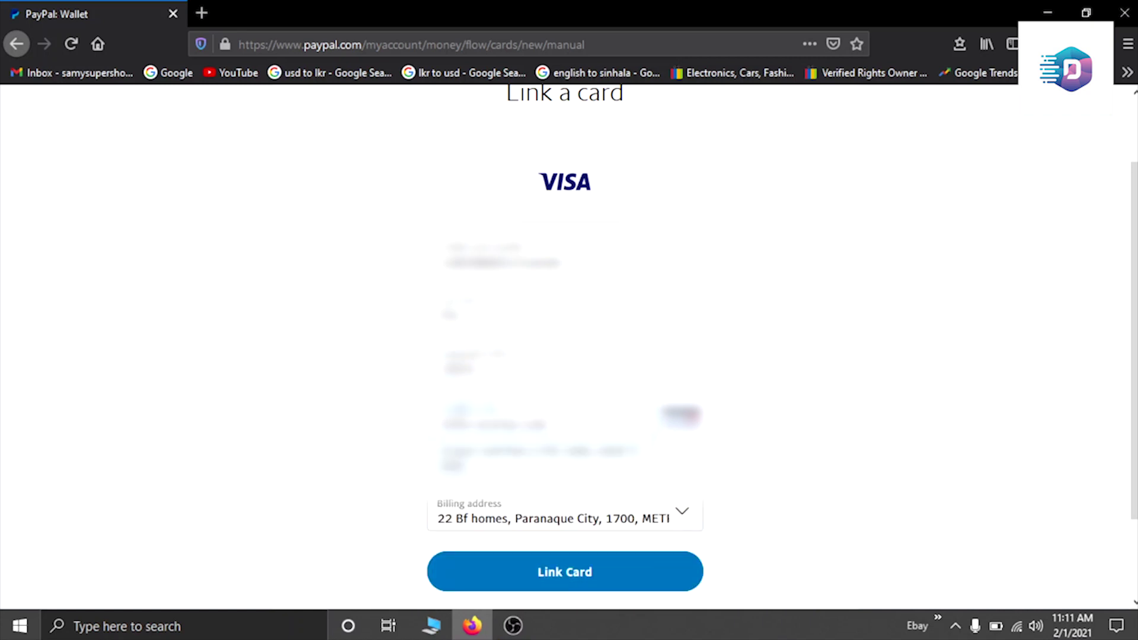
type("1")
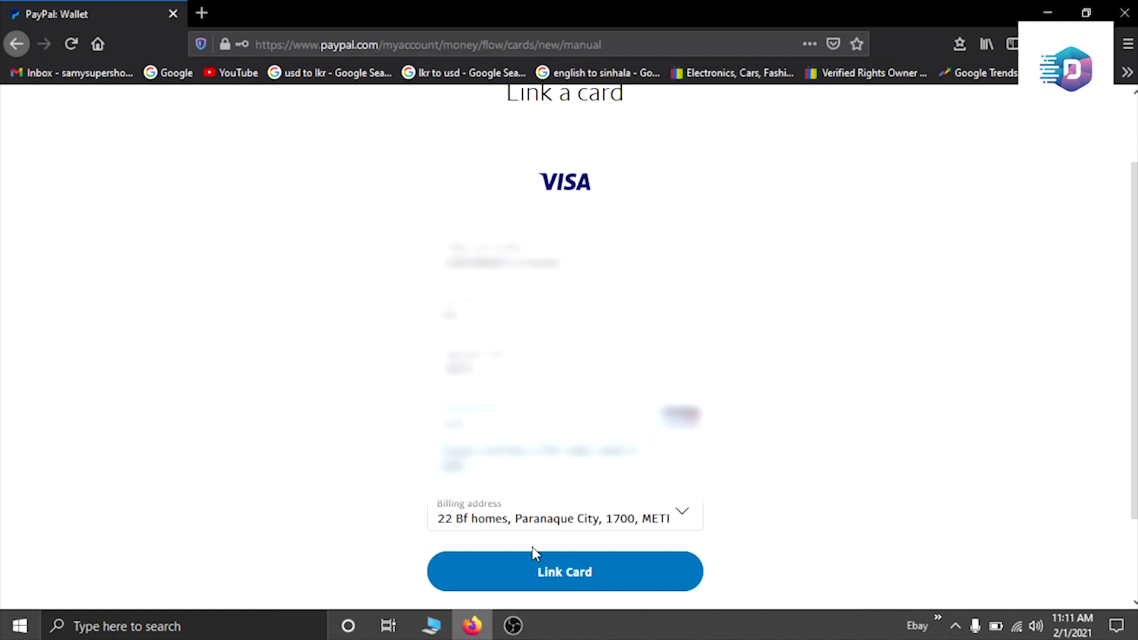
left_click(559, 574)
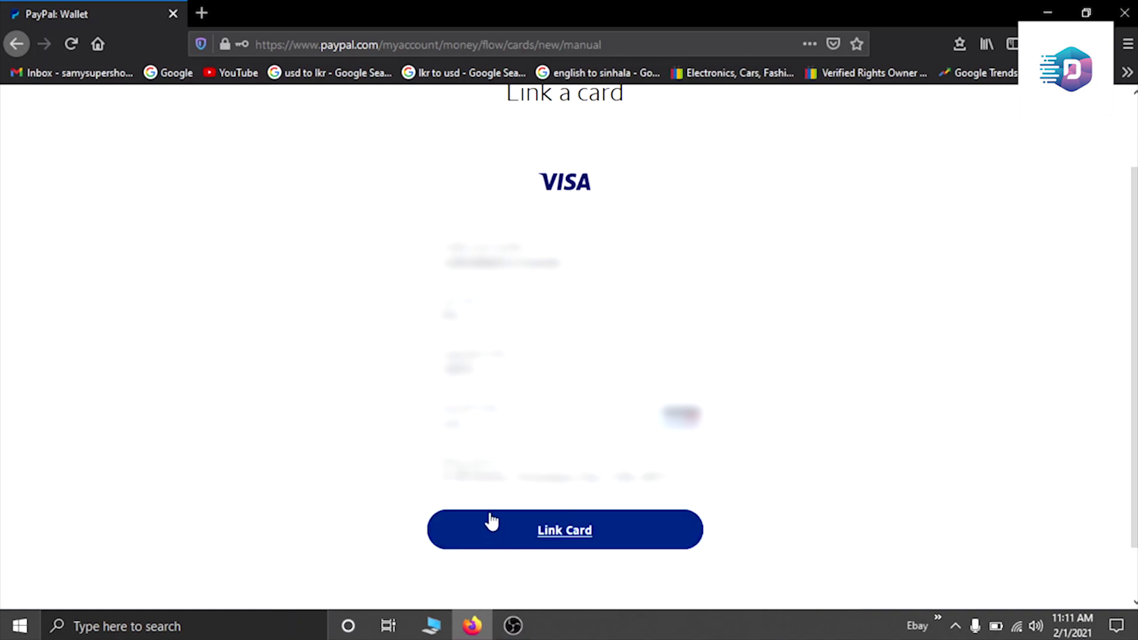
left_click(557, 528)
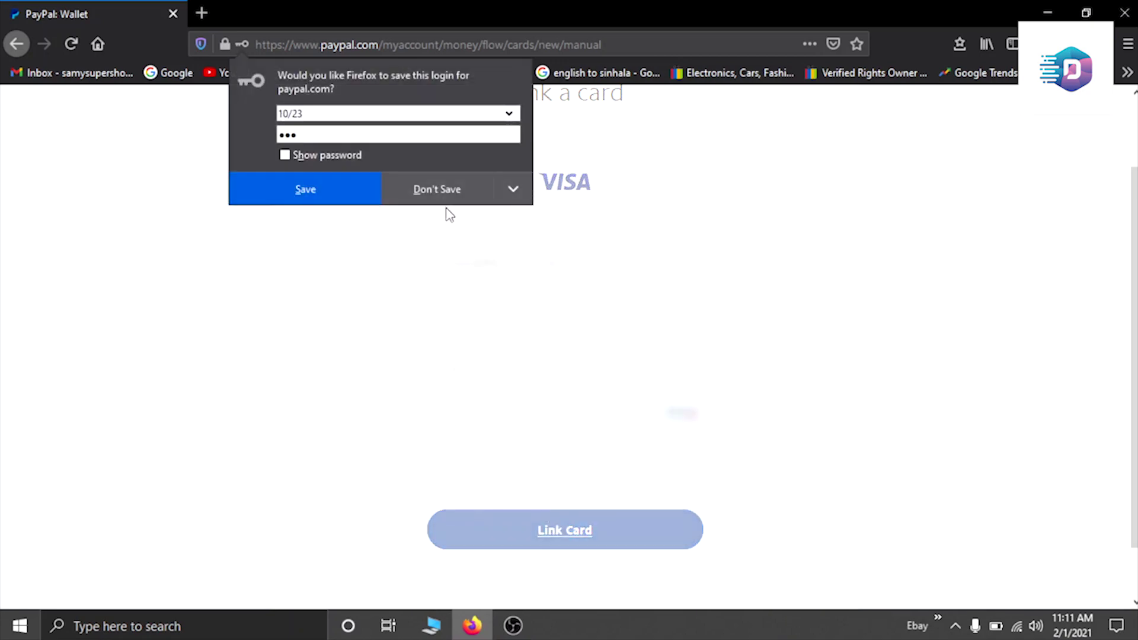
Step: Decline Firefox's offer to save the card, then find the new Visa debit card under Cards
left_click(434, 192)
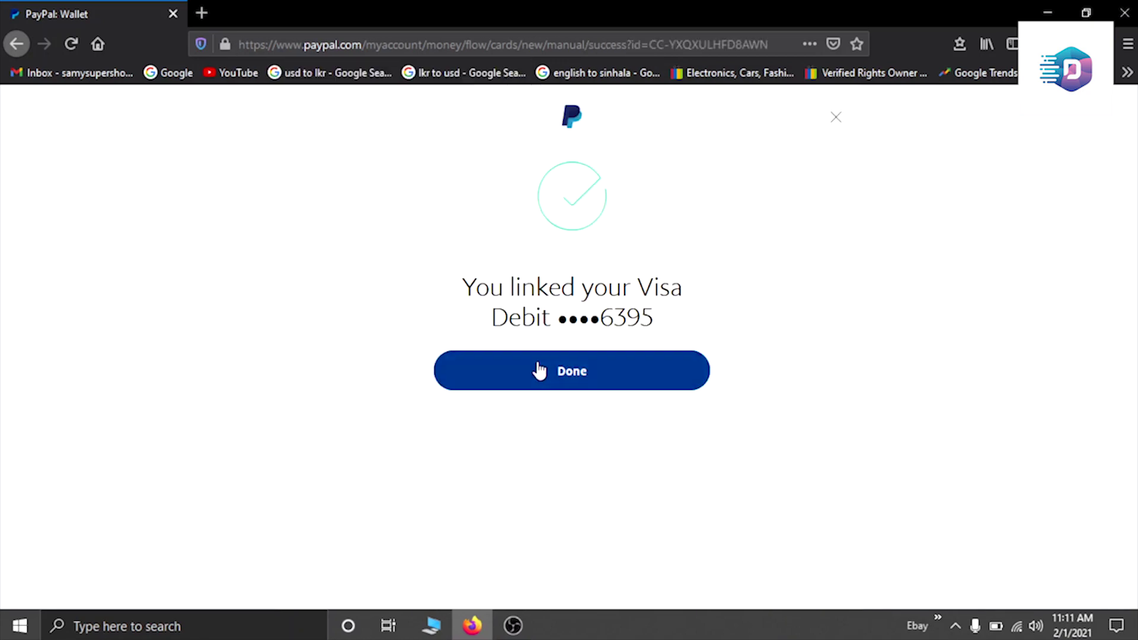
left_click(534, 372)
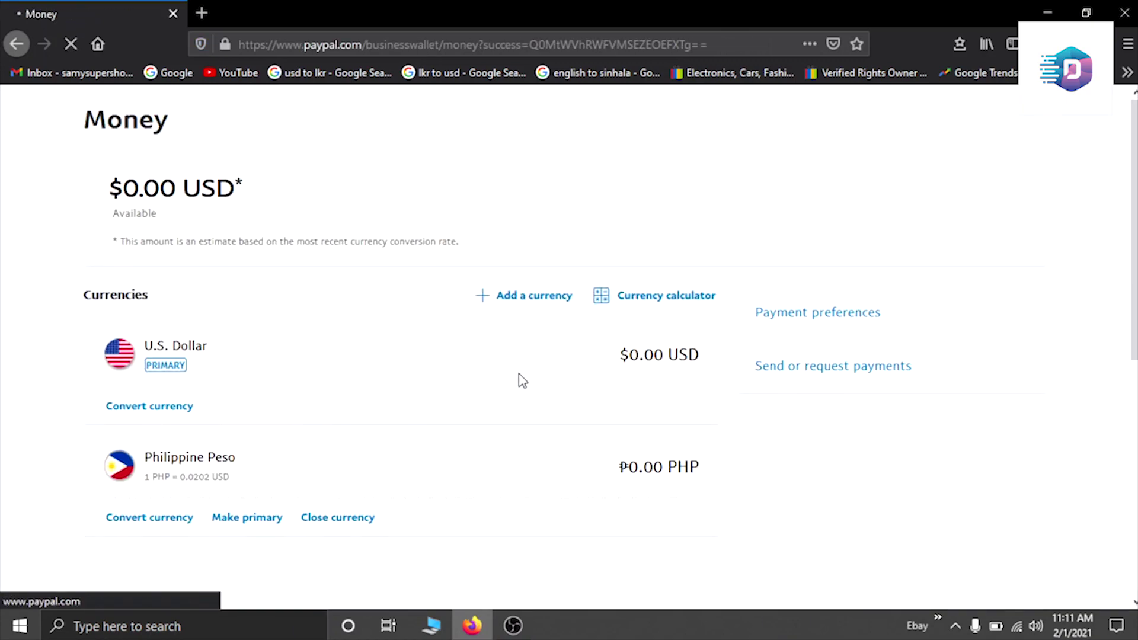
scroll(521, 375, "down", 1)
scroll(524, 386, "down", 6)
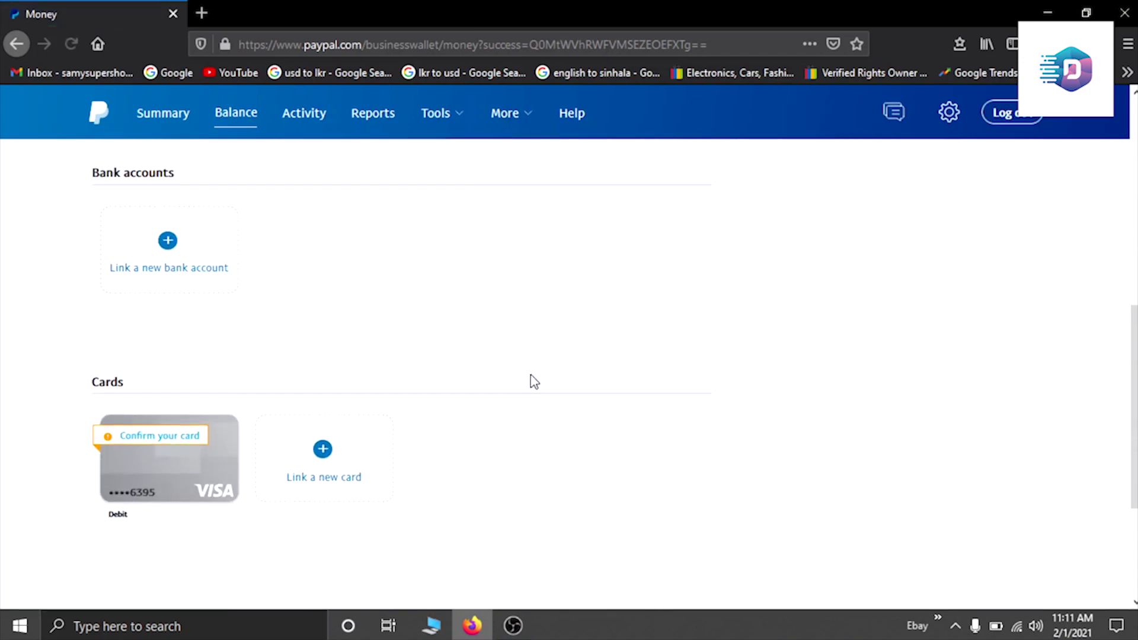
scroll(527, 388, "down", 3)
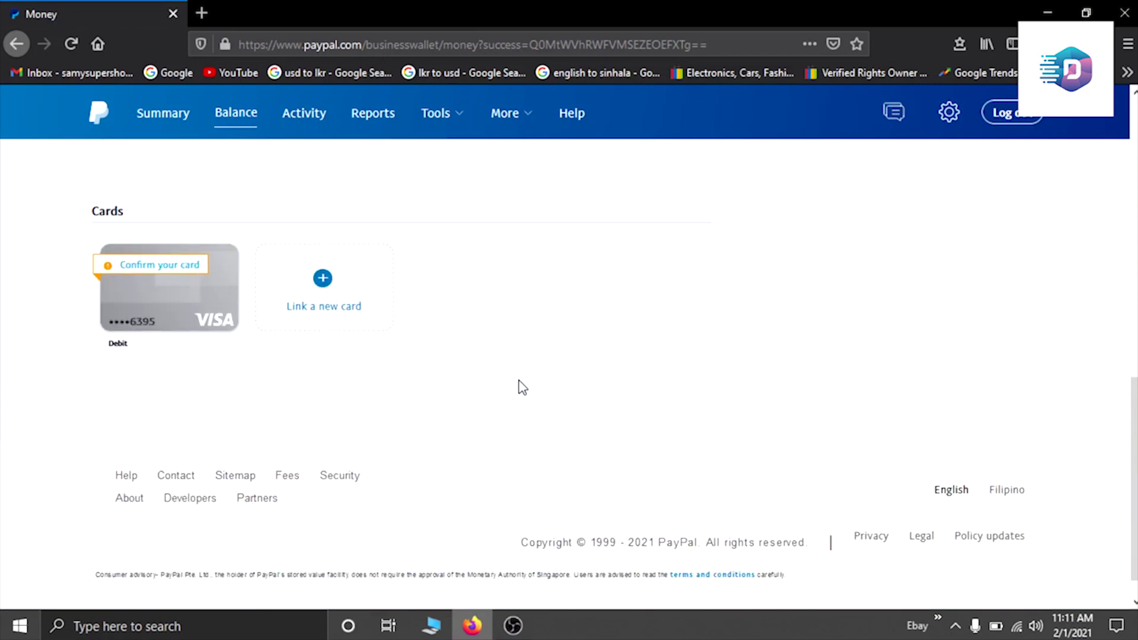
Step: Open the Visa debit card's details and go to Confirm your card, explaining the ₱100.00 PHP charge
left_click(160, 270)
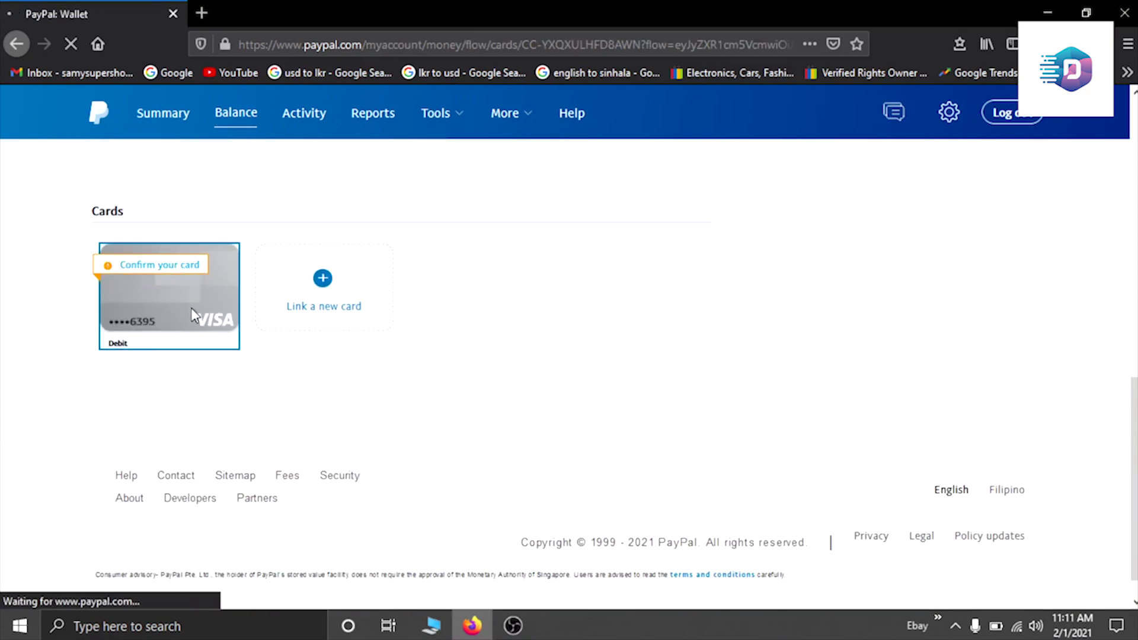
scroll(419, 354, "down", 3)
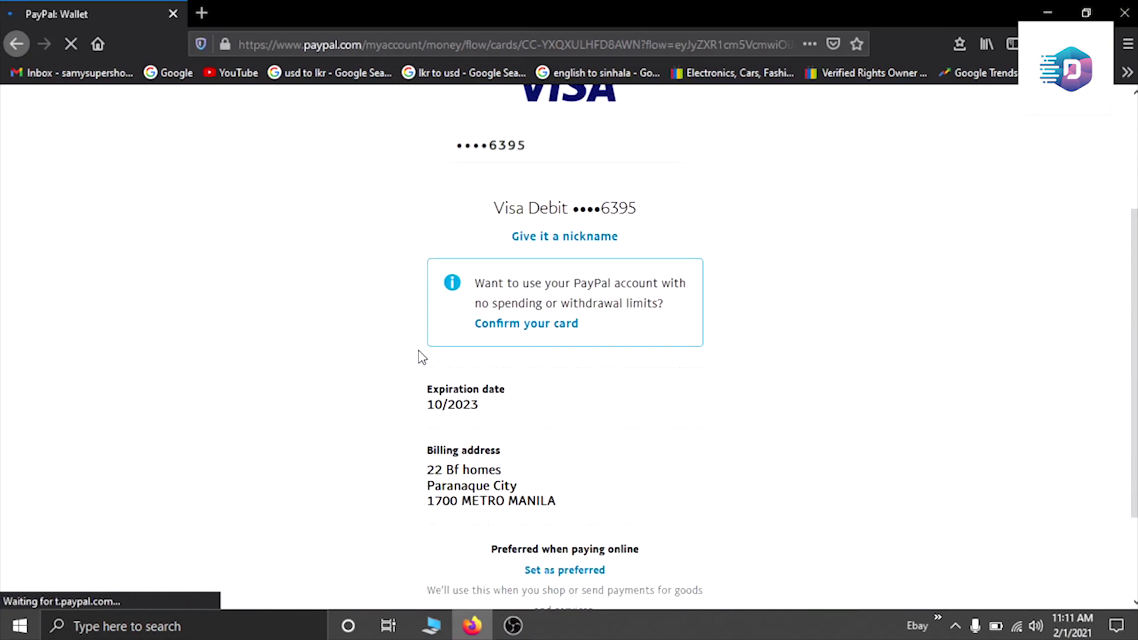
scroll(354, 359, "down", 2)
scroll(353, 358, "up", 3)
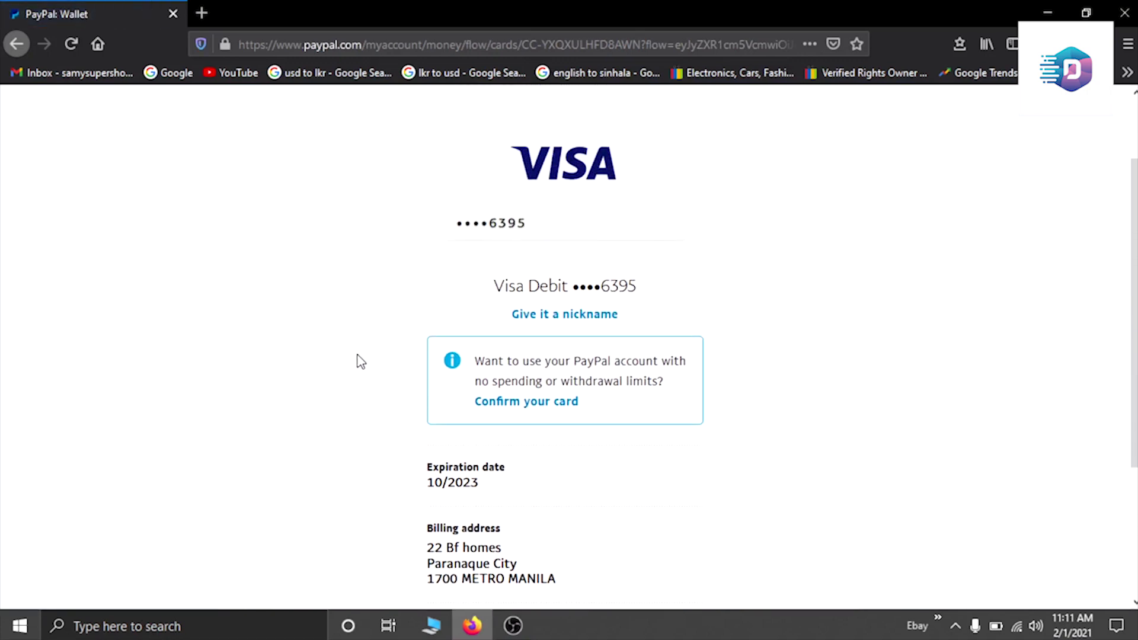
scroll(451, 355, "down", 3)
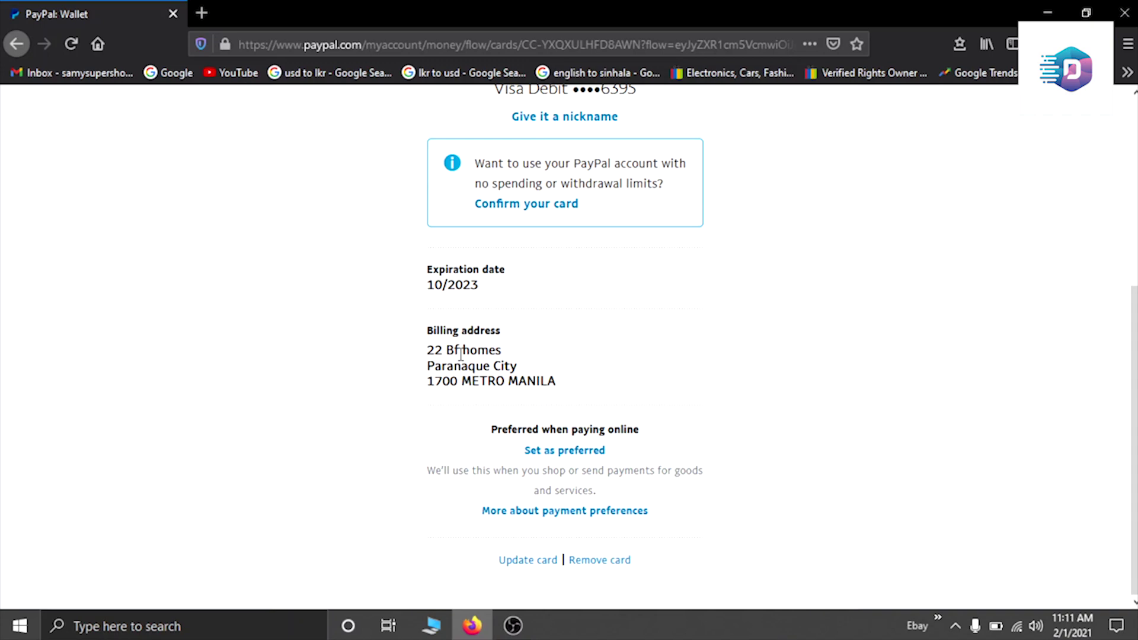
scroll(461, 353, "up", 1)
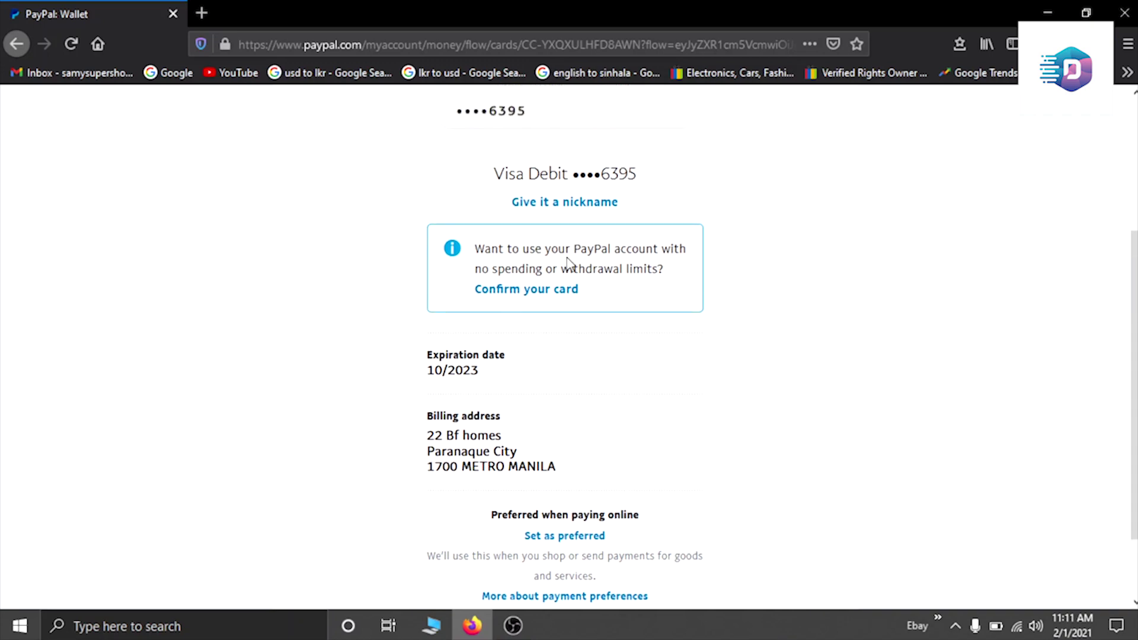
scroll(561, 301, "up", 1)
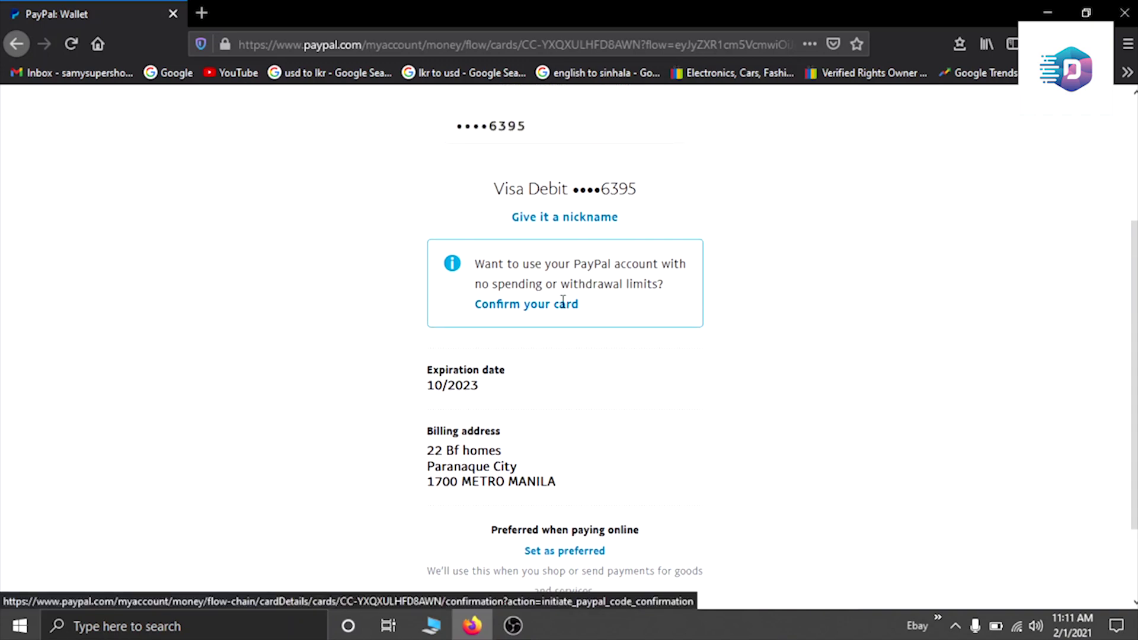
left_click(530, 382)
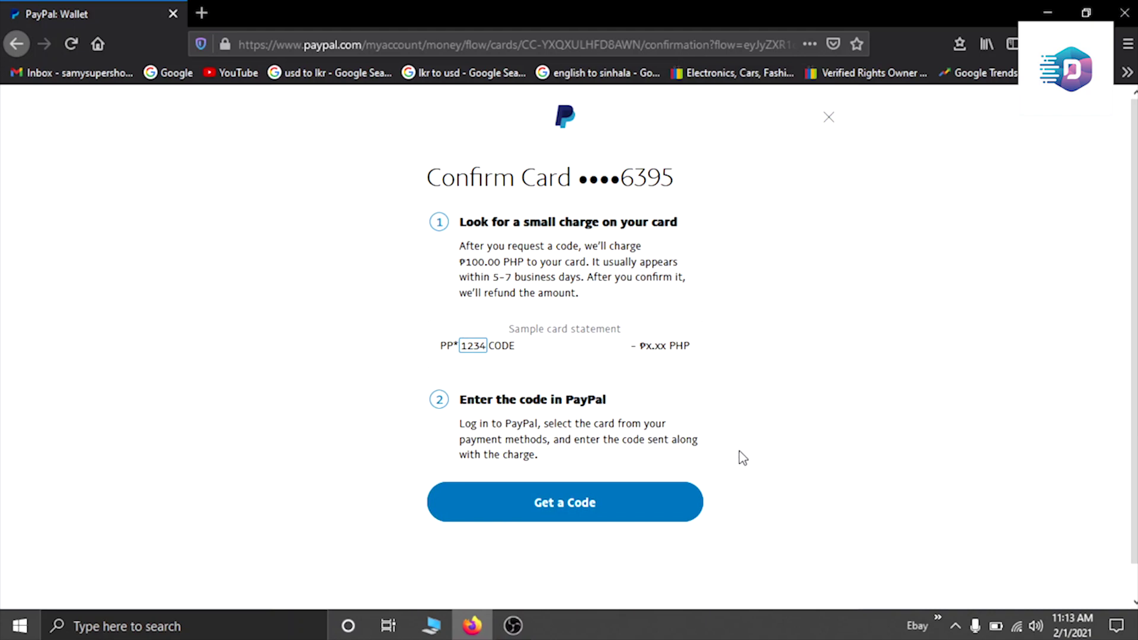
Step: Request a confirmation-code charge on the Visa debit card, then go to enter the code
left_click(571, 501)
left_click(581, 502)
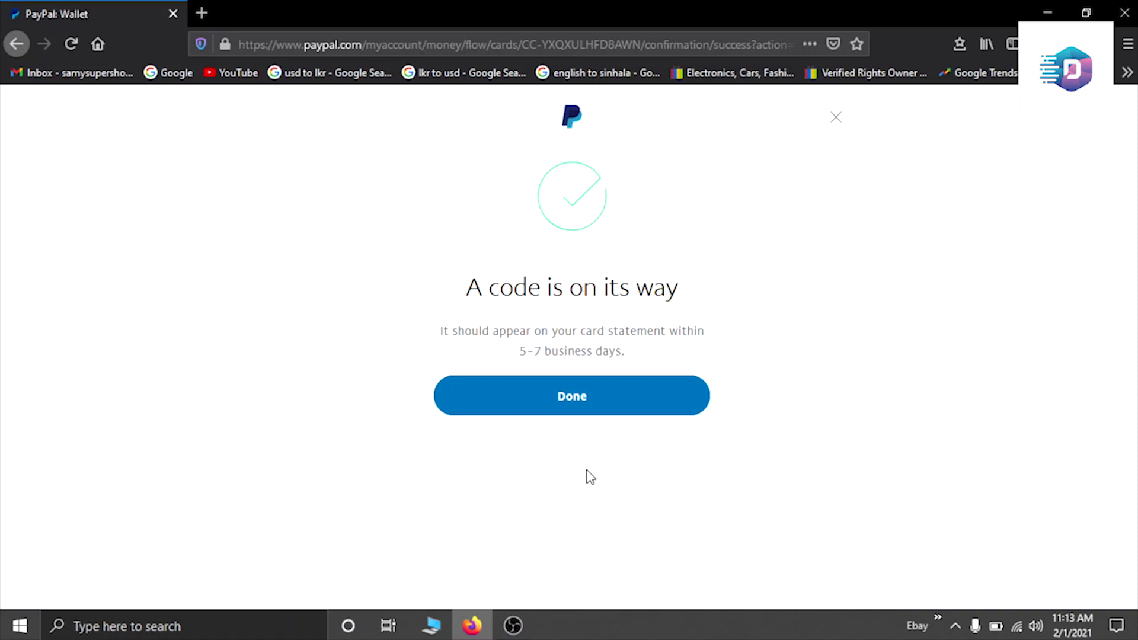
left_click(574, 413)
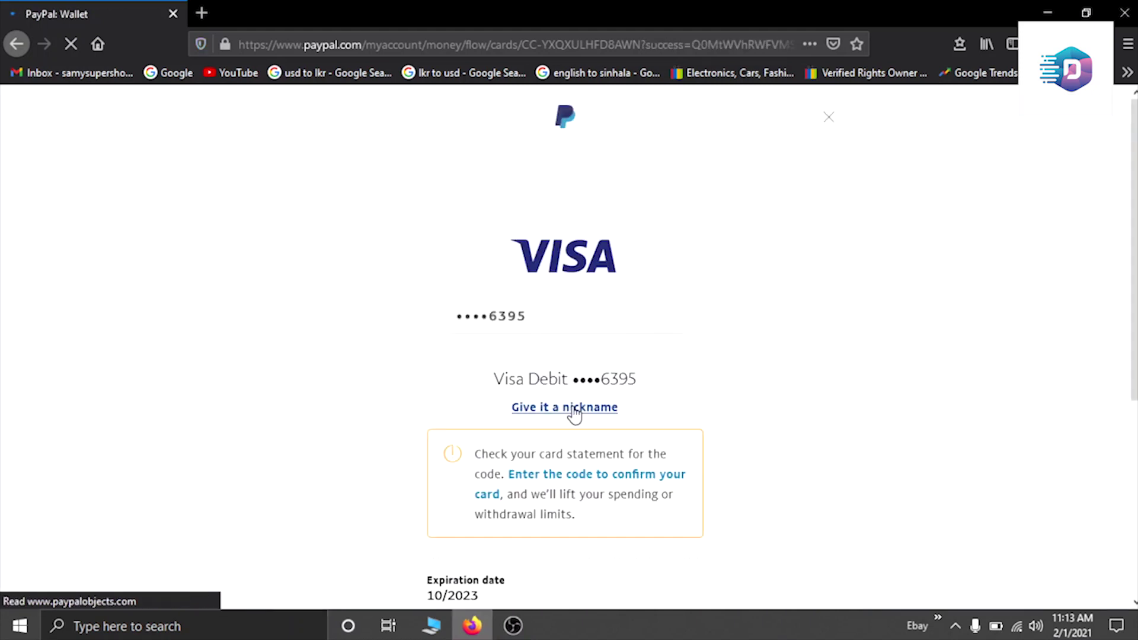
scroll(699, 403, "down", 2)
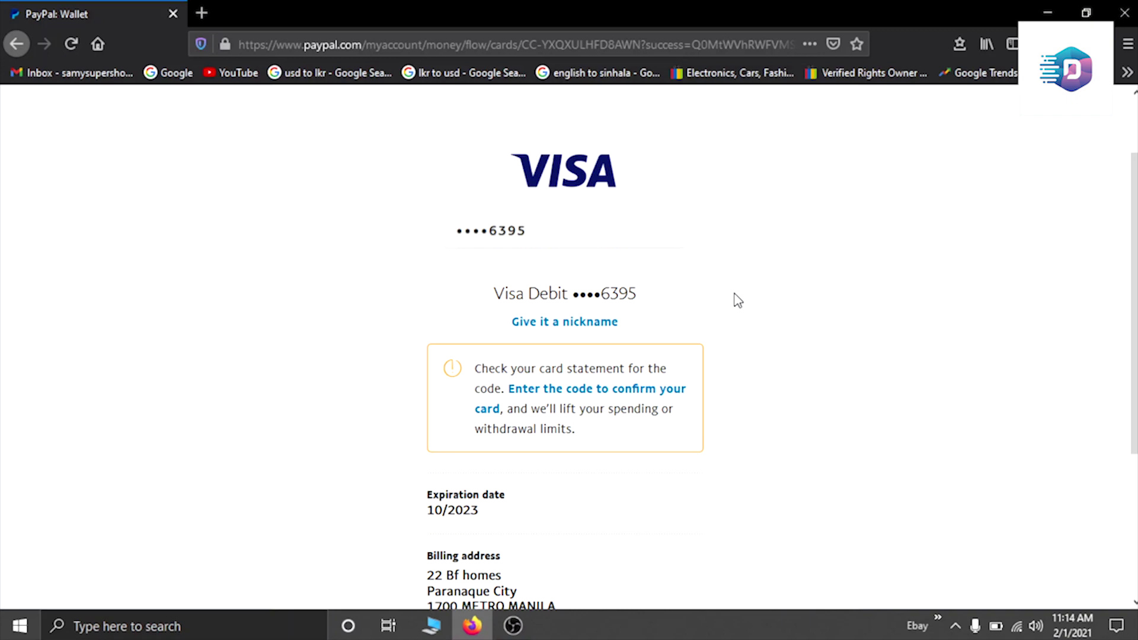
scroll(737, 301, "down", 2)
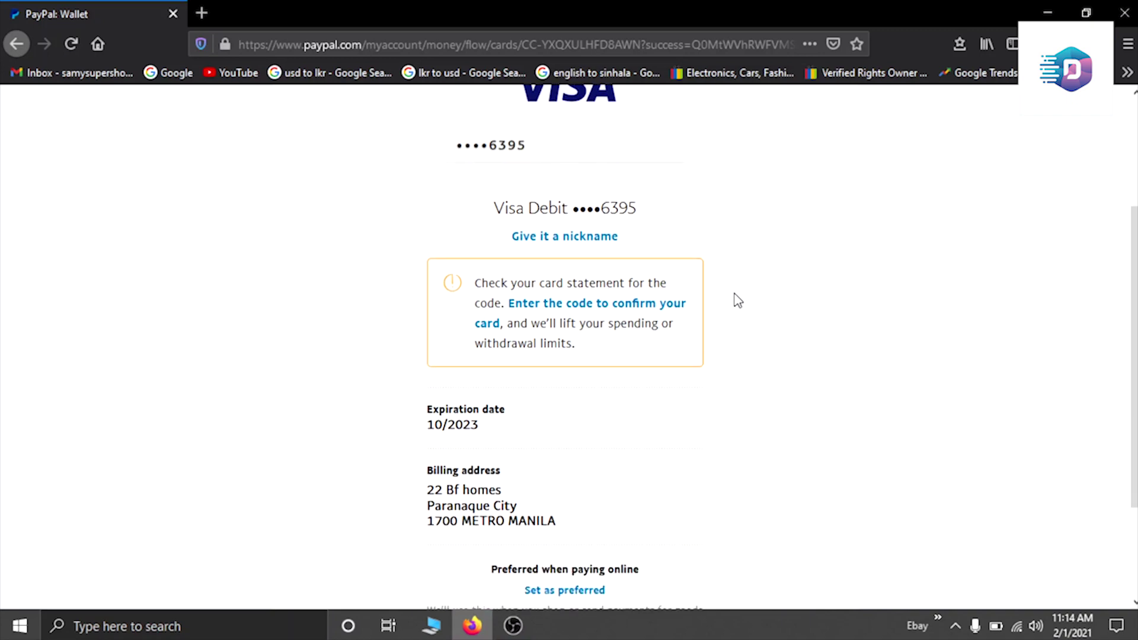
left_click(582, 305)
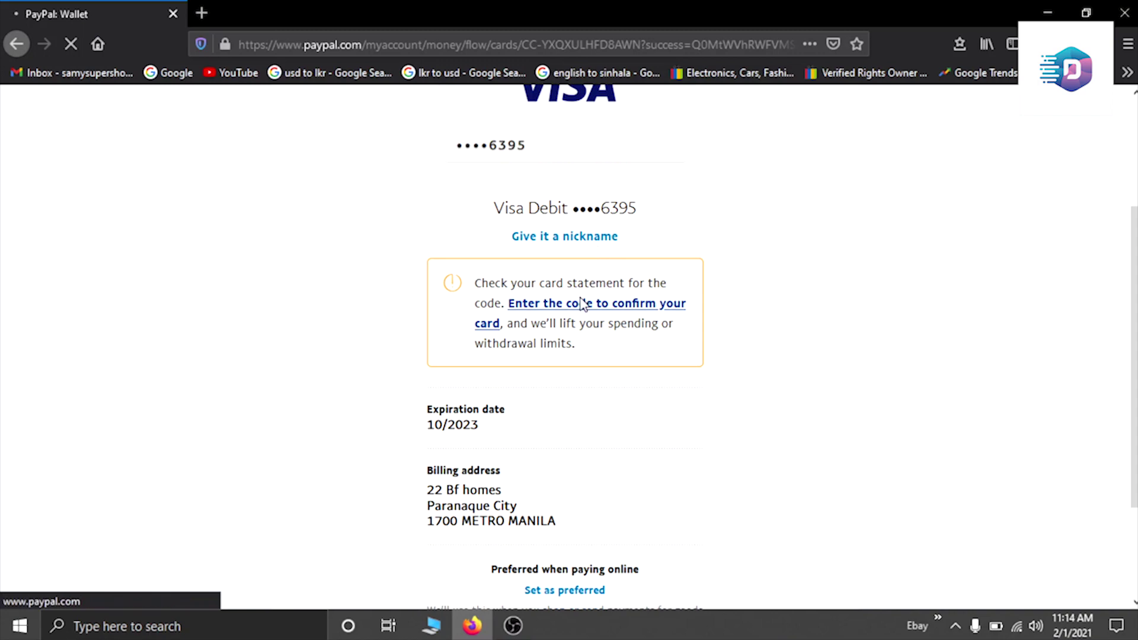
Step: Enter the 4-digit statement code, confirm the Visa debit card, and return to its details page
left_click(580, 303)
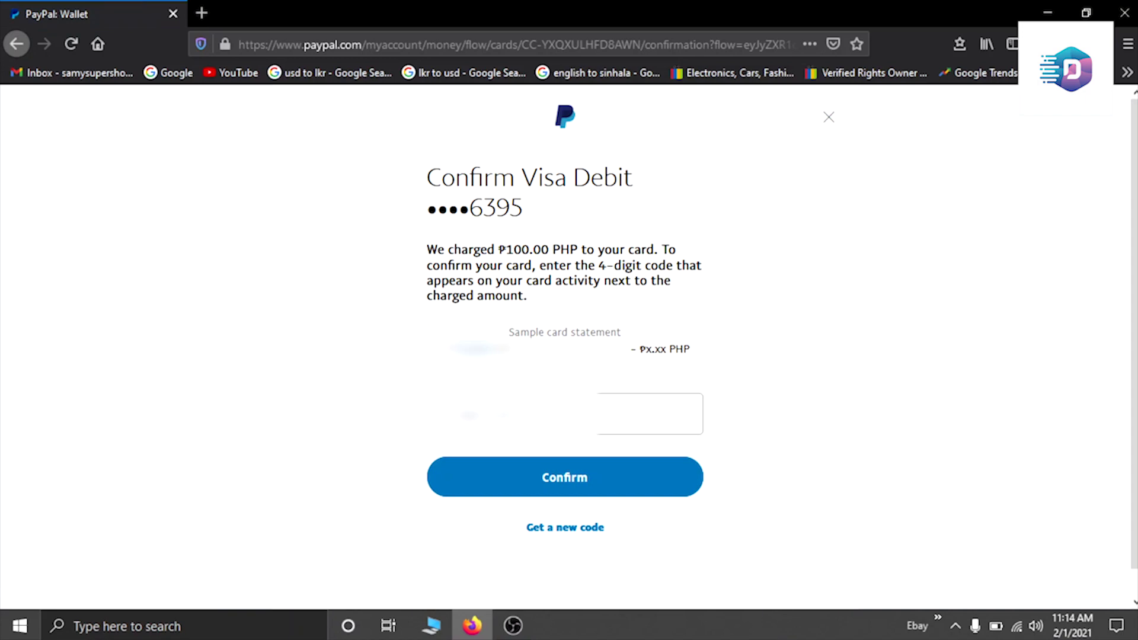
left_click(650, 414)
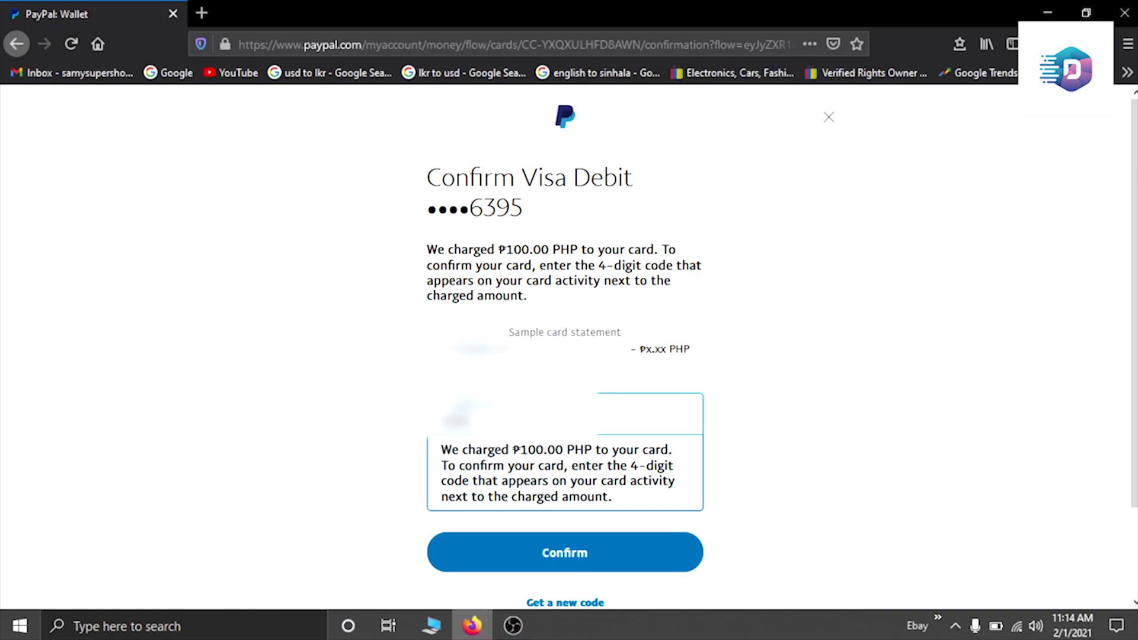
scroll(457, 415, "down", 1)
left_click(554, 482)
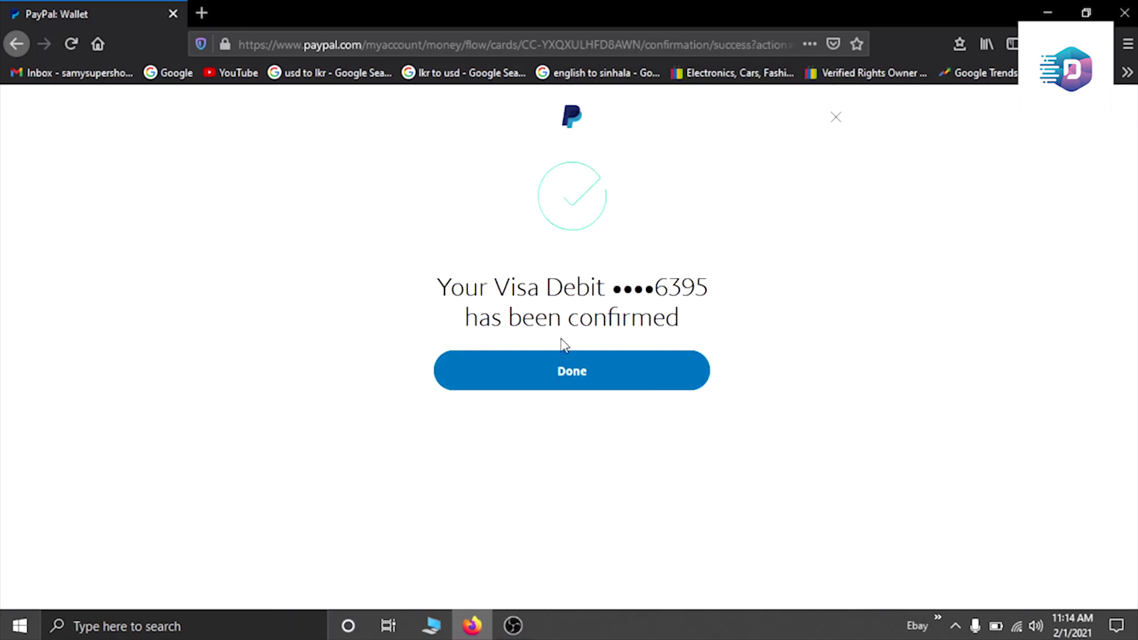
left_click(566, 372)
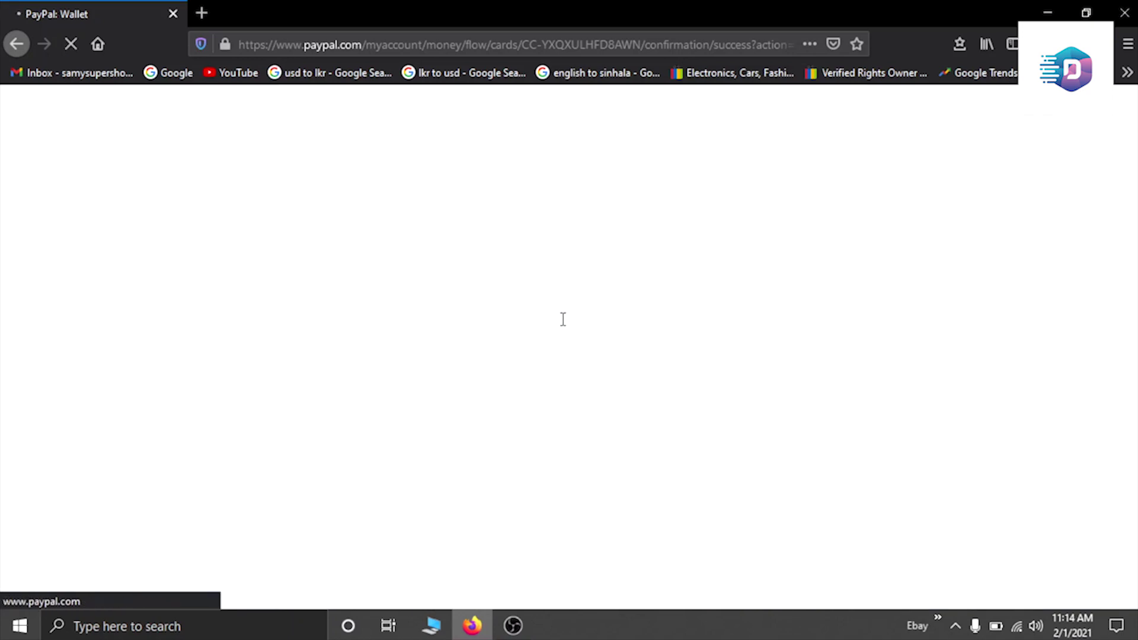
scroll(586, 335, "down", 4)
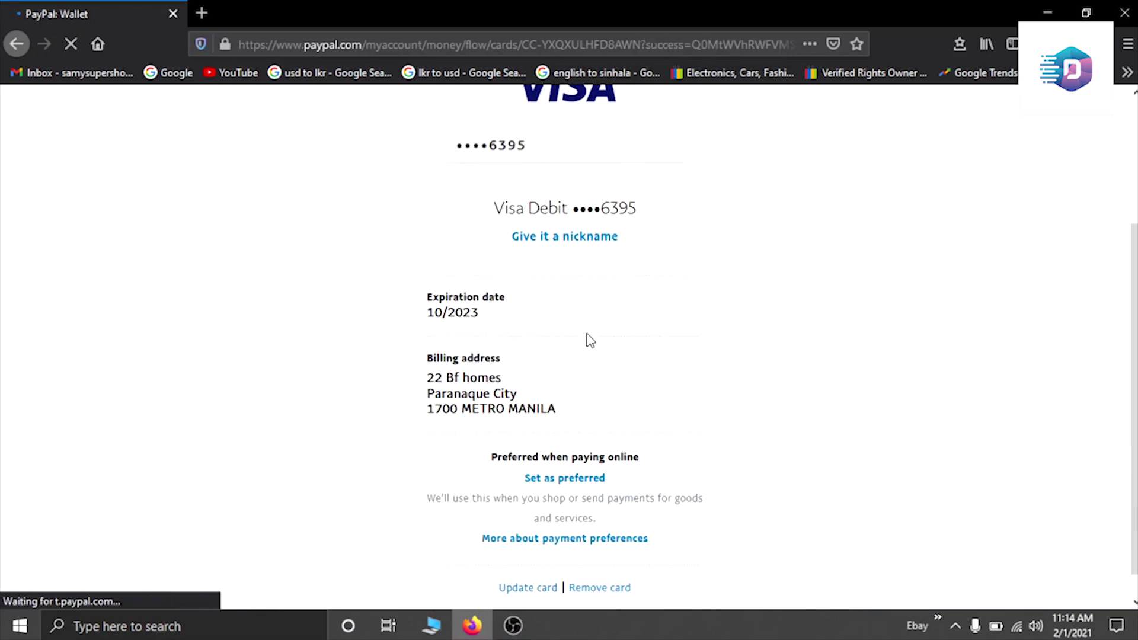
scroll(592, 331, "up", 4)
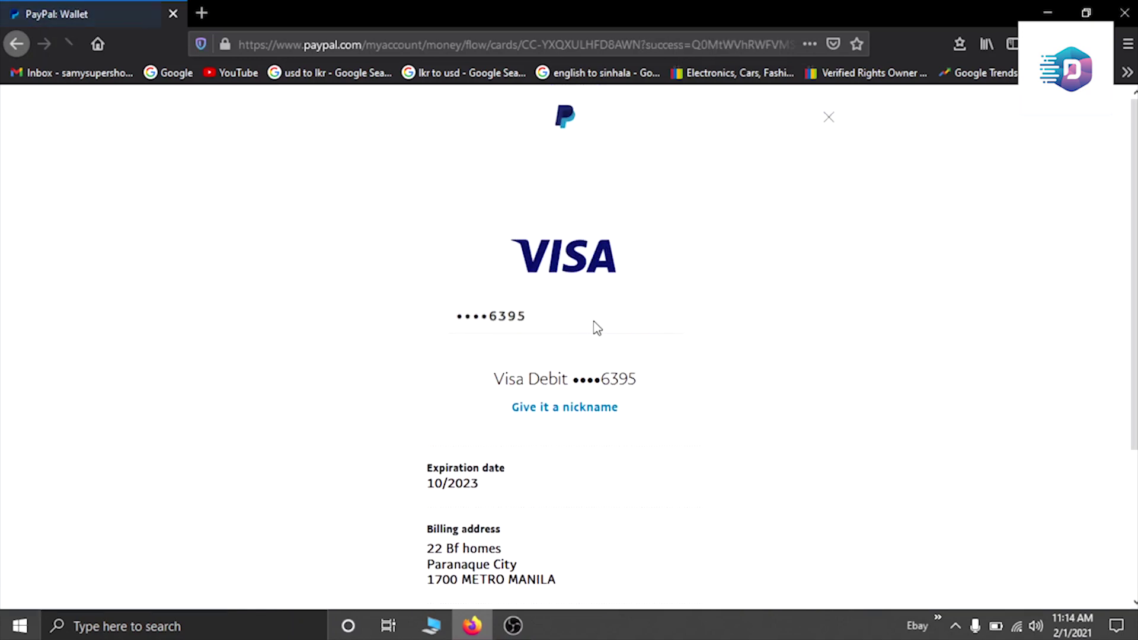
Step: Close the card details, verify the confirmed Visa card on the Balance page, and return to Summary
left_click(829, 119)
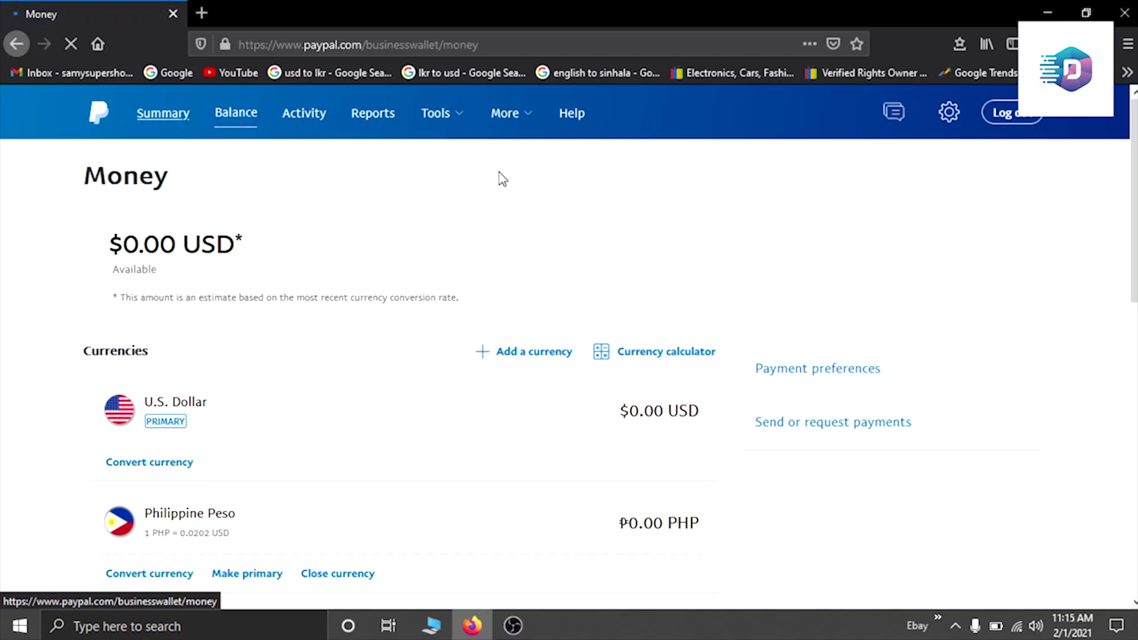
scroll(555, 300, "down", 6)
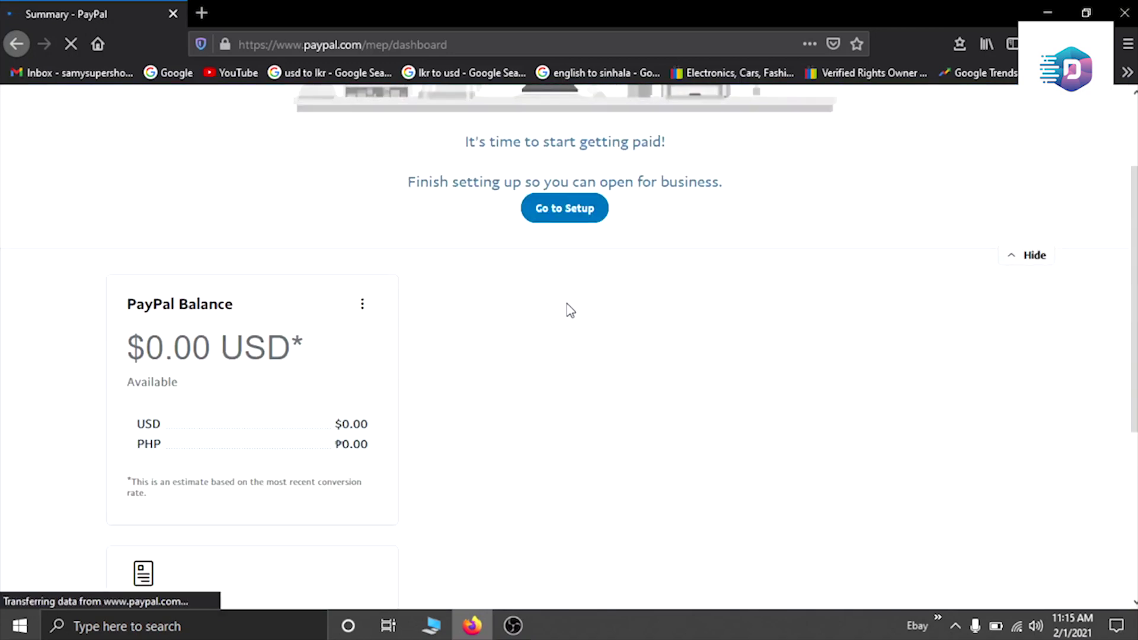
scroll(572, 314, "down", 5)
scroll(576, 314, "up", 8)
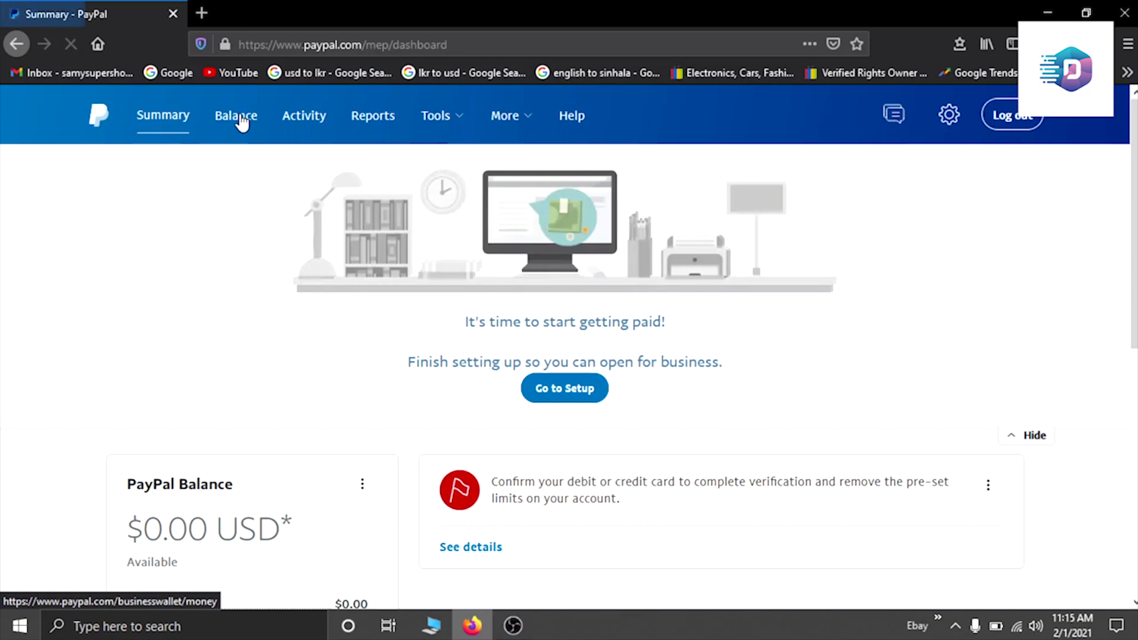
left_click(245, 135)
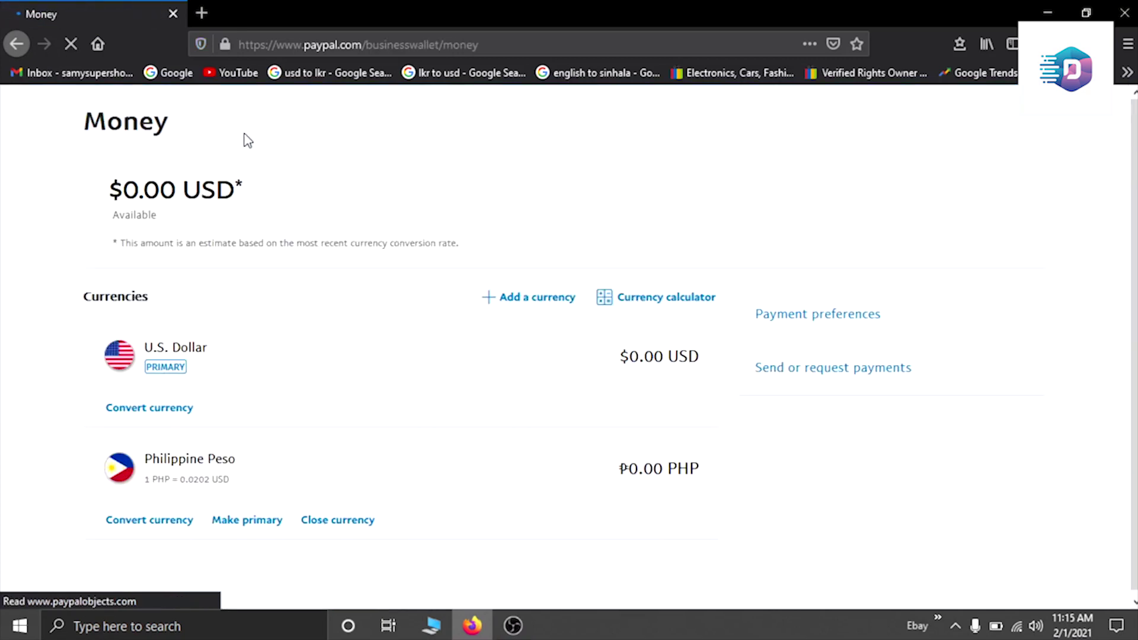
scroll(525, 258, "down", 8)
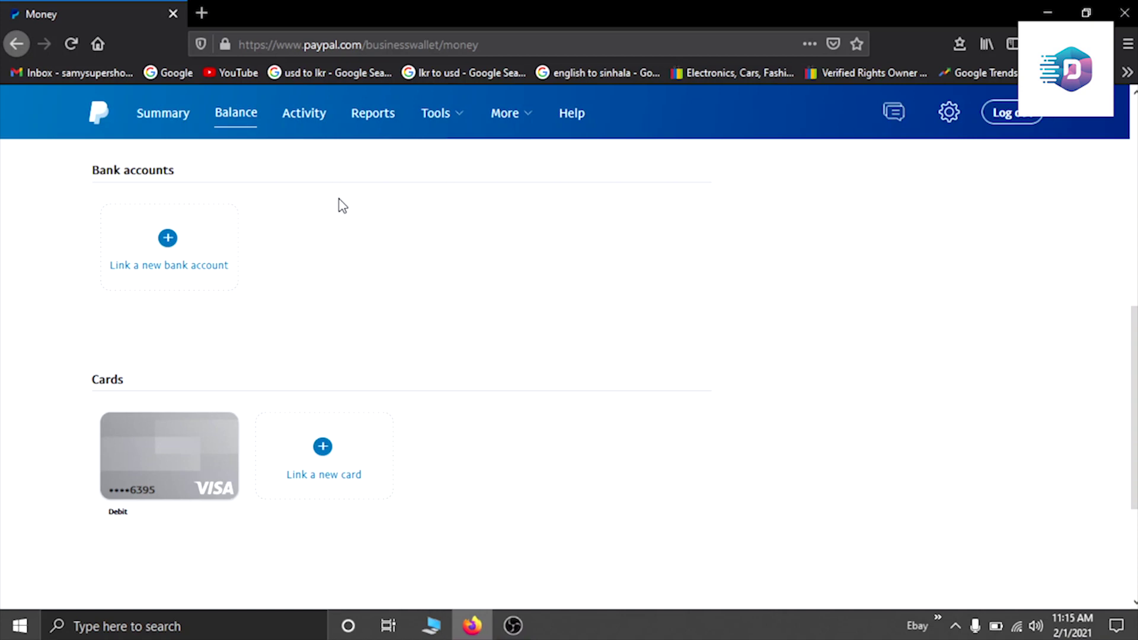
left_click(160, 118)
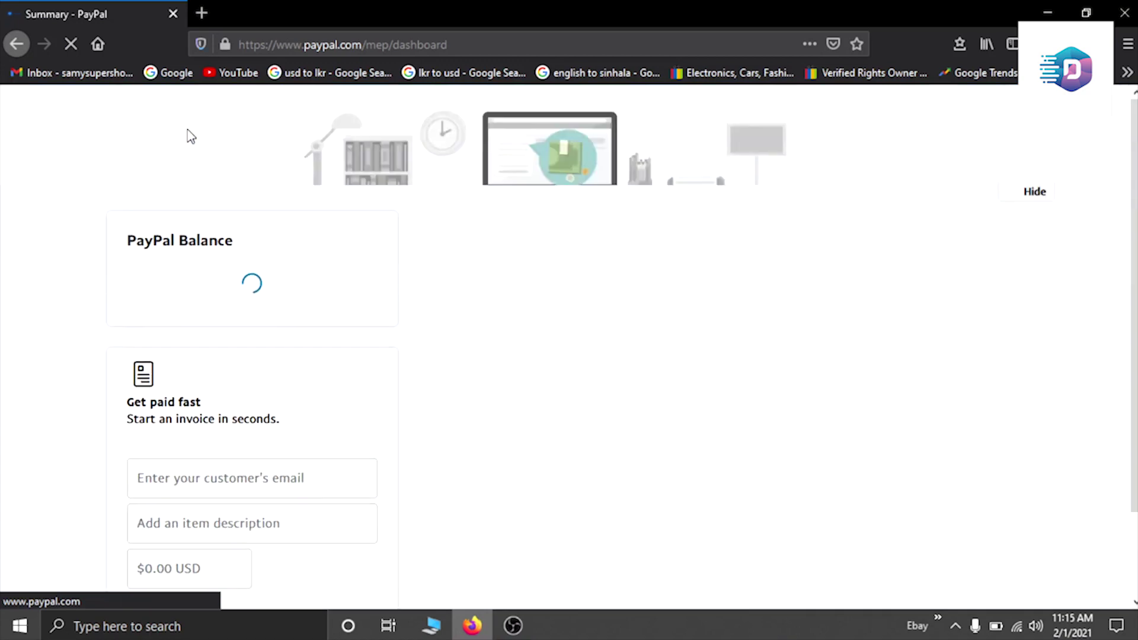
scroll(281, 271, "down", 5)
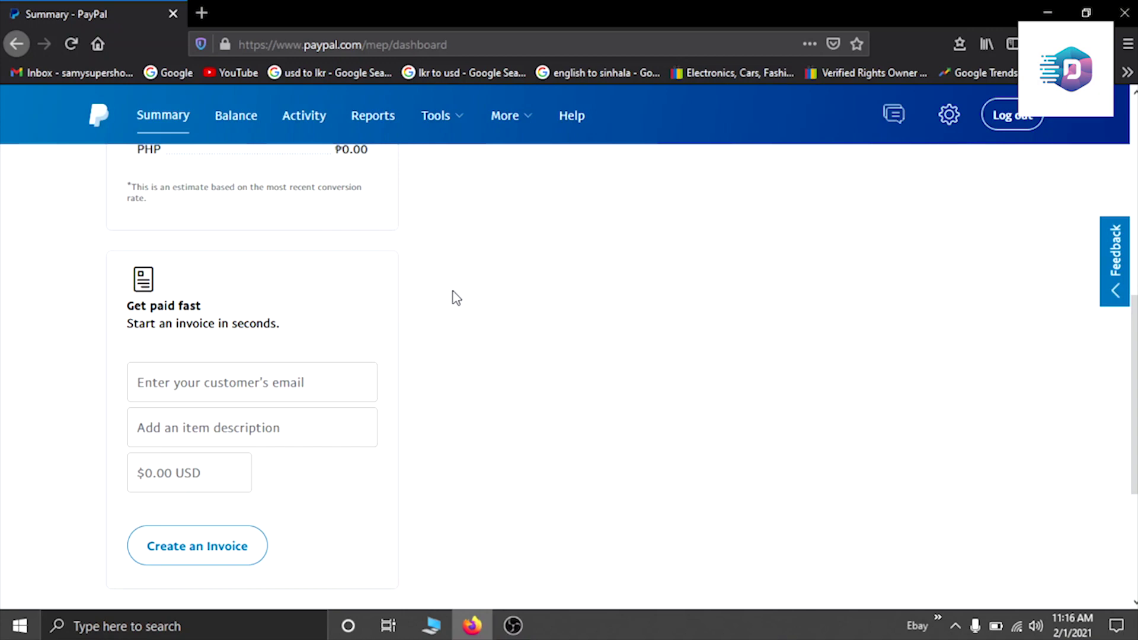
scroll(456, 298, "up", 5)
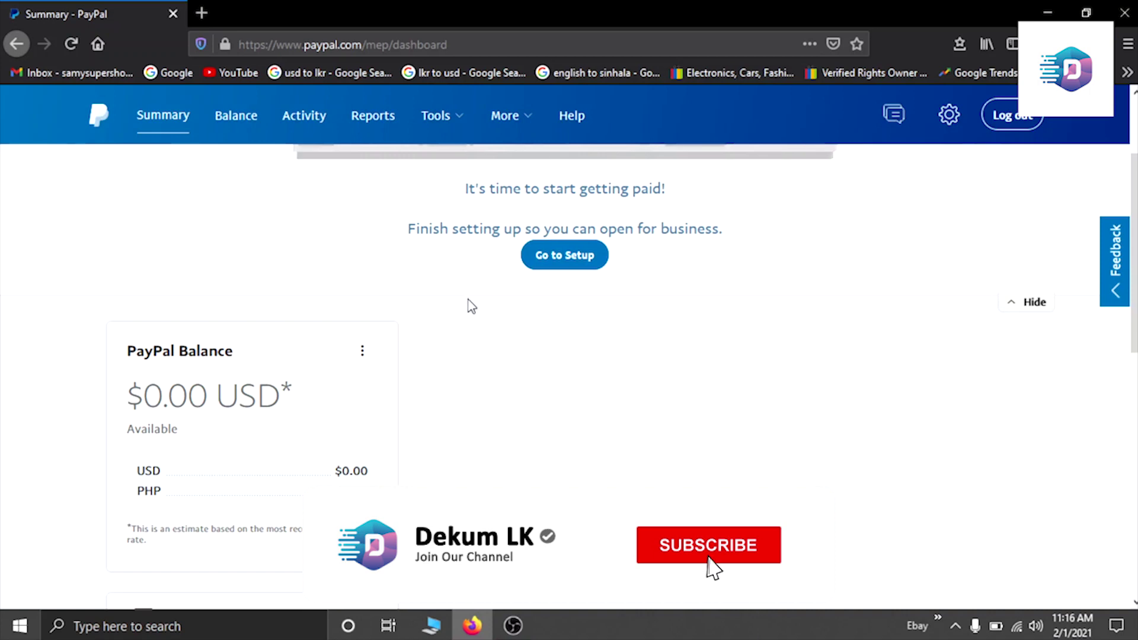